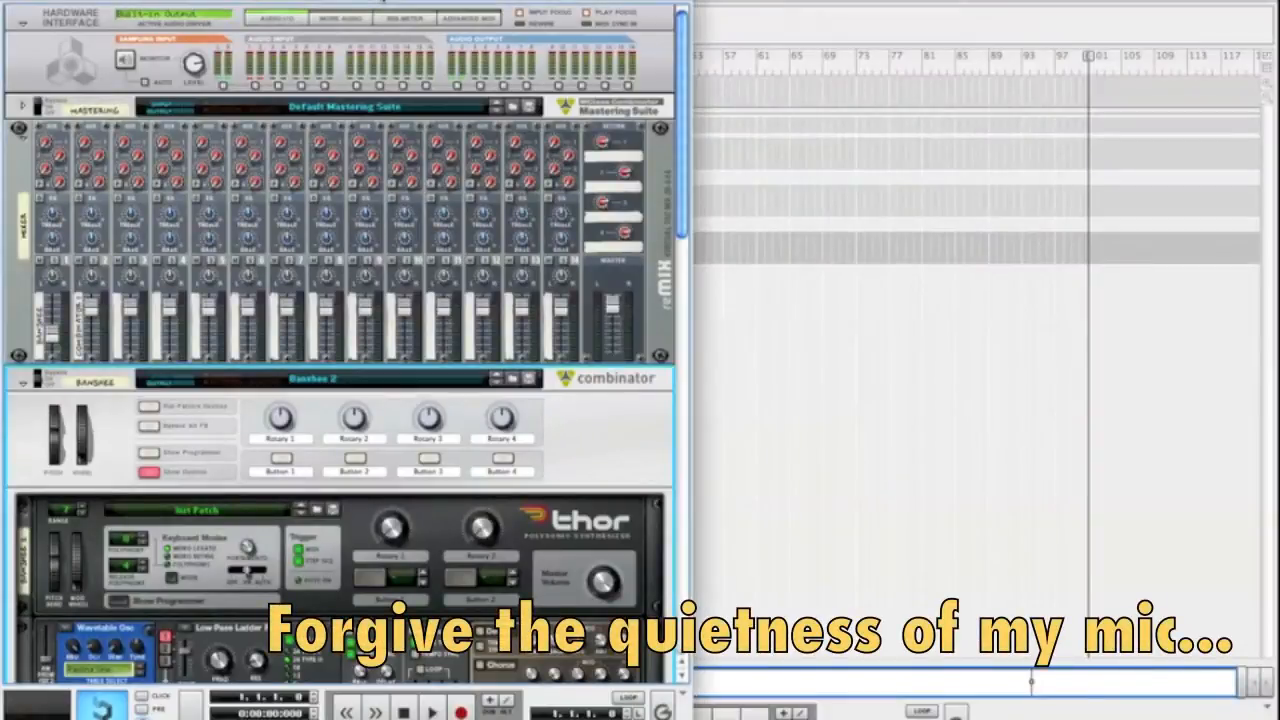
Collapse the Banshee combinator in the rack
{"action": "scroll", "coordinate": [392, 390], "scroll_direction": "down", "scroll_amount": 3}
{"action": "scroll", "coordinate": [392, 390], "scroll_direction": "down", "scroll_amount": 5}
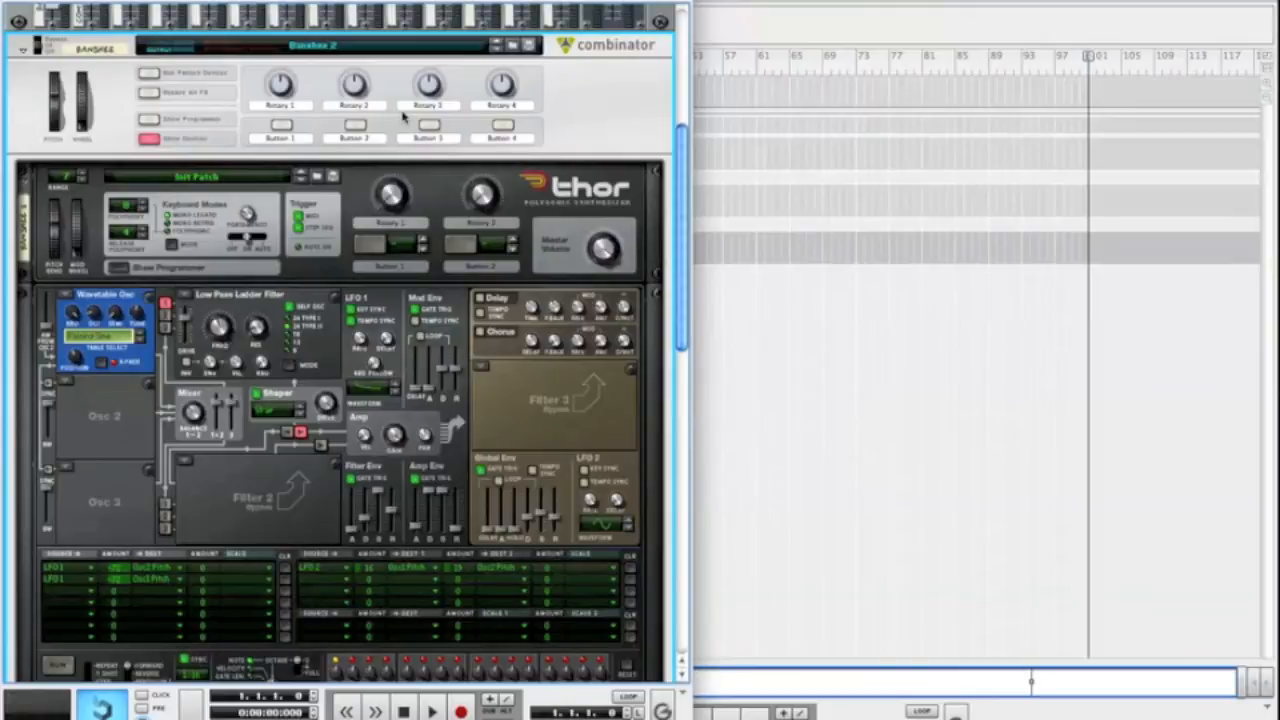
{"action": "left_click", "coordinate": [24, 52]}
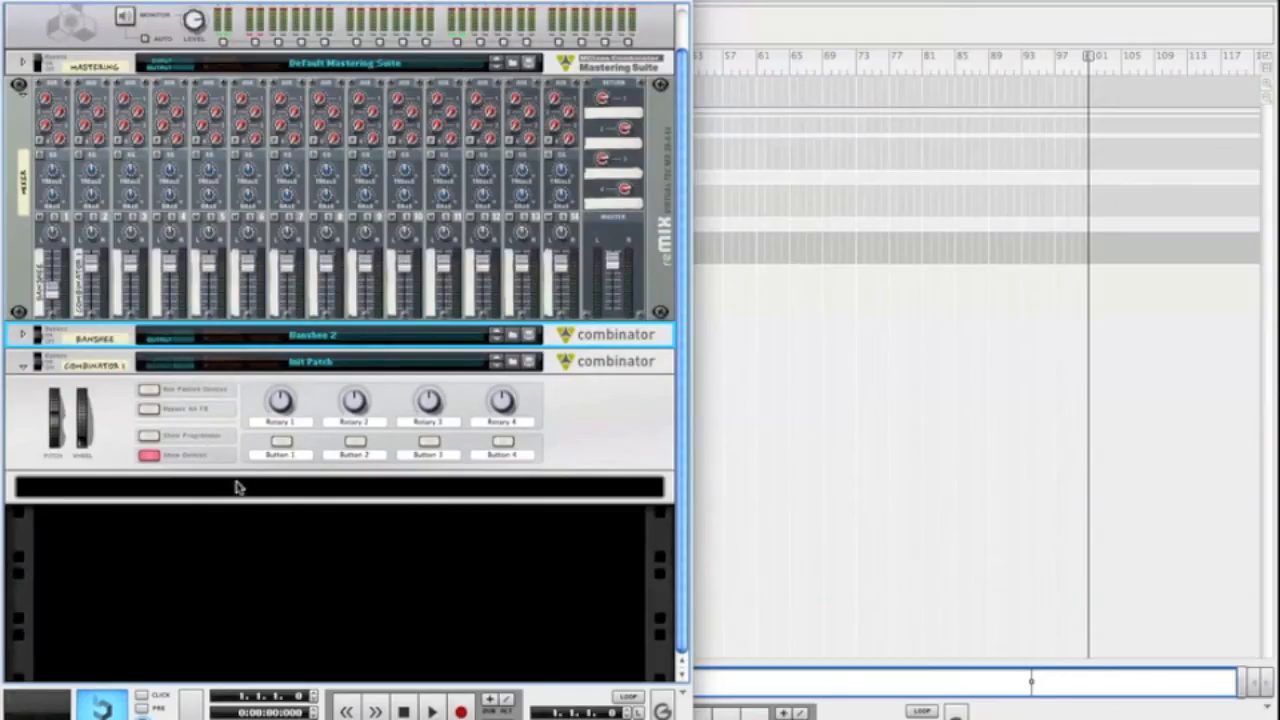
Create a Thor Polysonic Synthesizer inside the empty Combinator 1
{"action": "left_click", "coordinate": [115, 434]}
{"action": "right_click", "coordinate": [152, 551]}
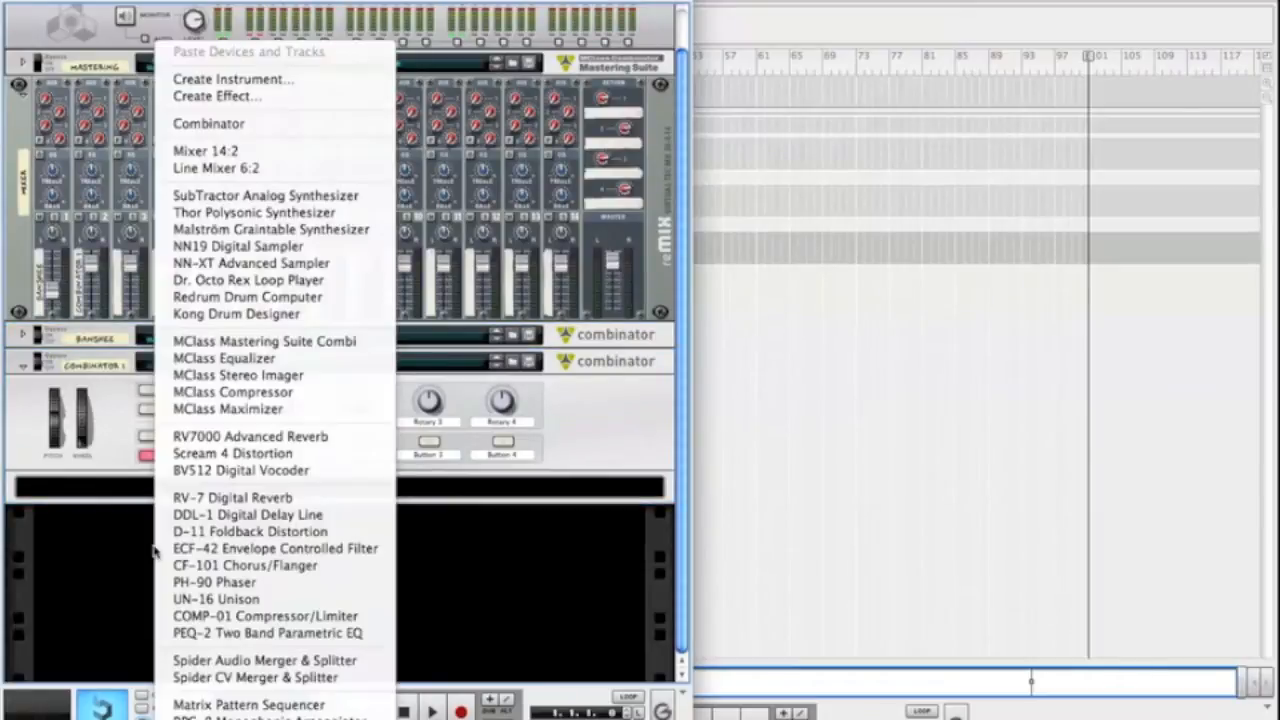
{"action": "left_click", "coordinate": [118, 446]}
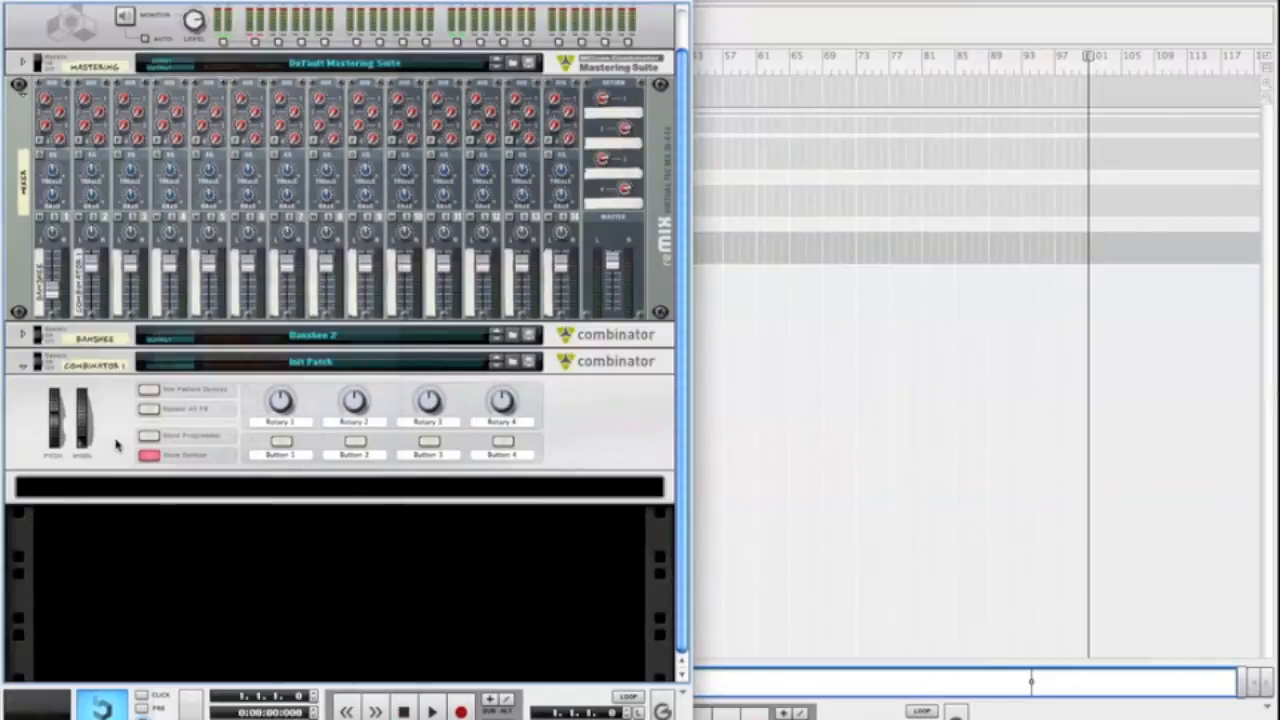
{"action": "right_click", "coordinate": [137, 490]}
{"action": "mouse_move", "coordinate": [190, 478]}
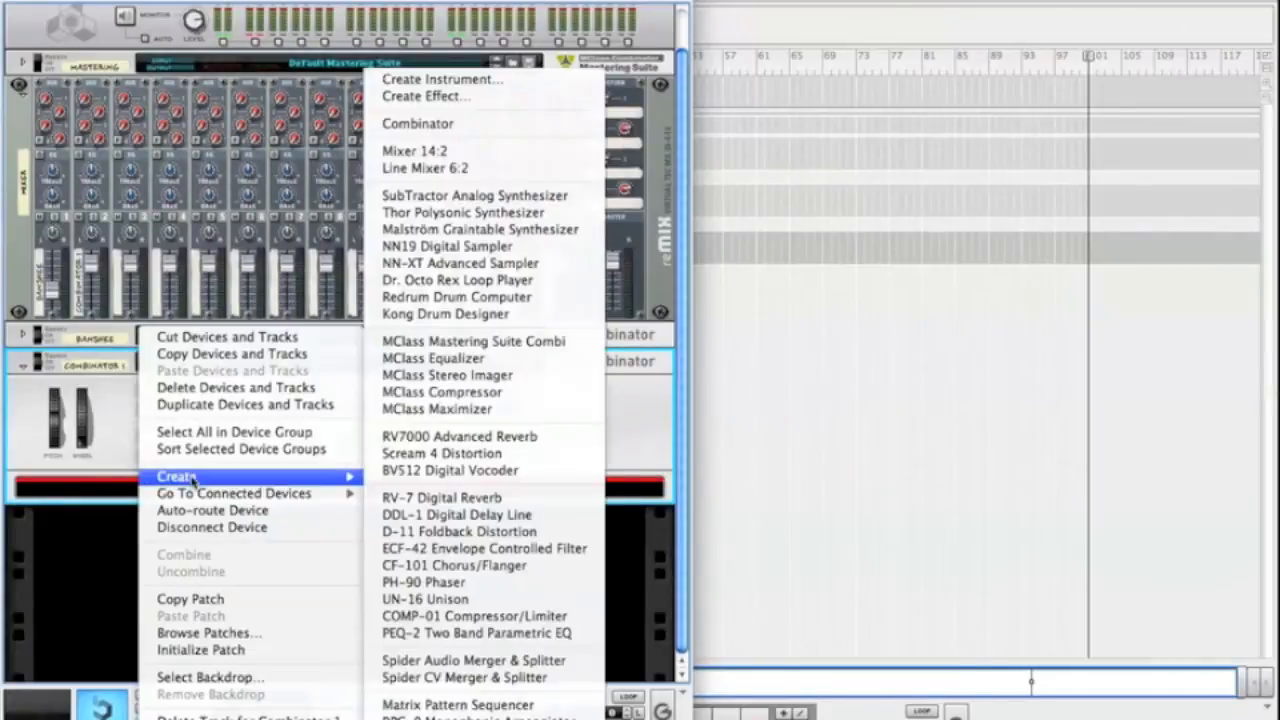
{"action": "left_click", "coordinate": [555, 213]}
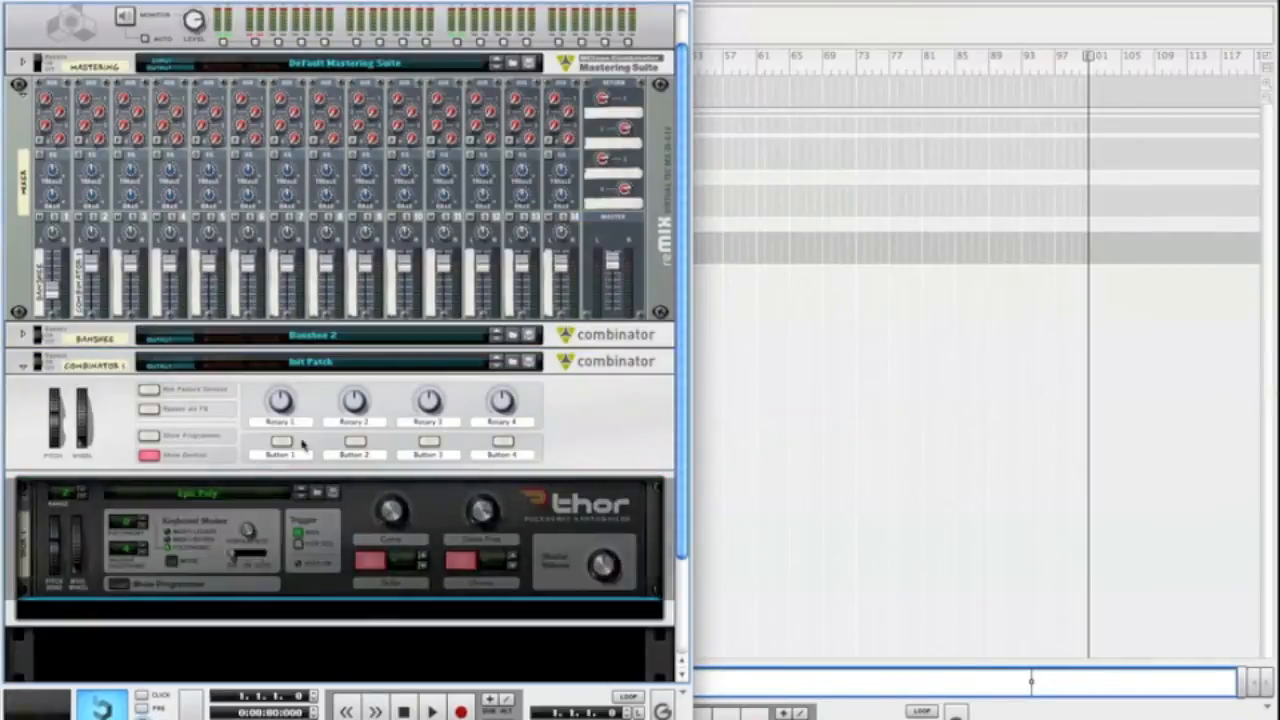
Initialize the patch of the Thor synthesizer in Combinator 1
{"action": "scroll", "coordinate": [113, 590], "scroll_direction": "down", "scroll_amount": 5}
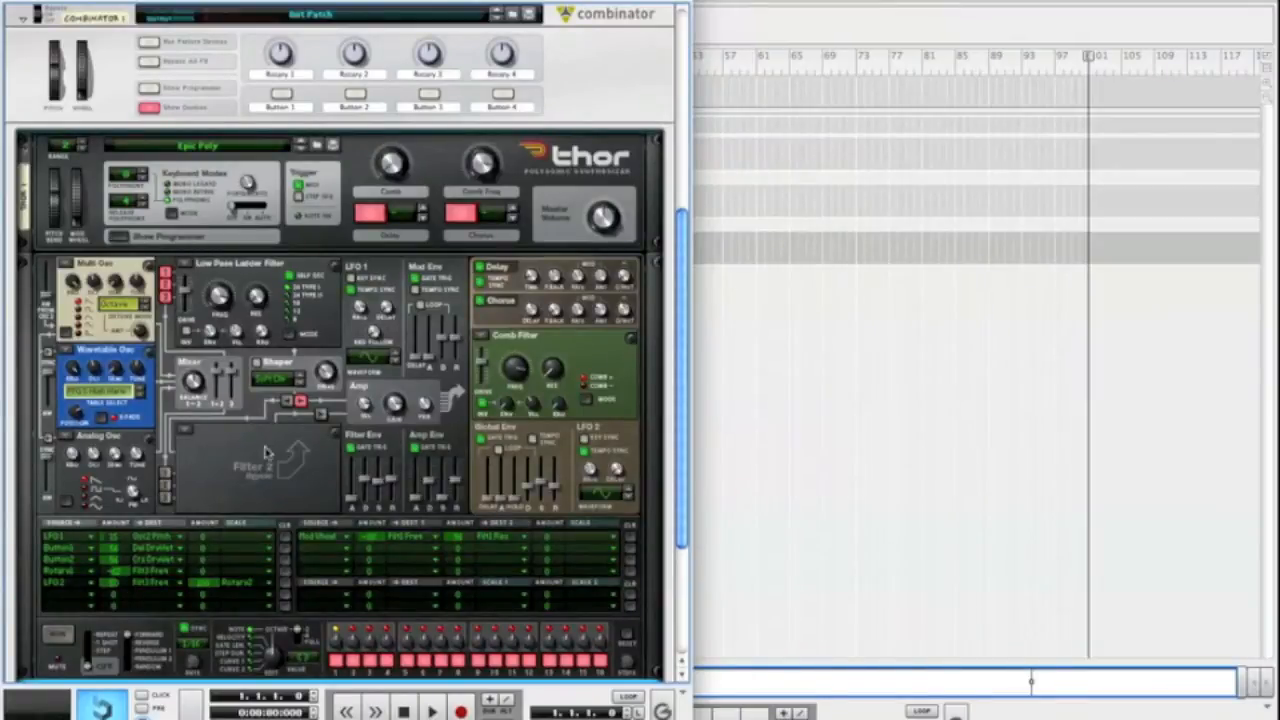
{"action": "right_click", "coordinate": [268, 455]}
{"action": "left_click", "coordinate": [398, 636]}
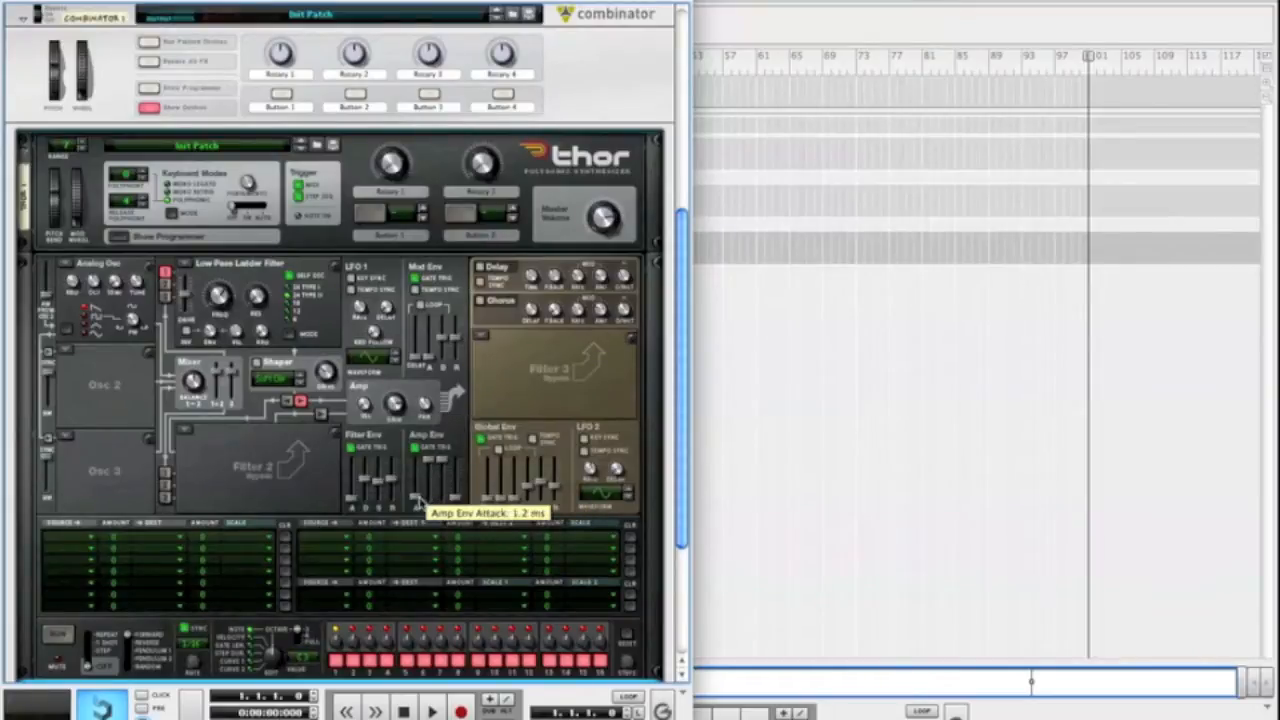
Adjust Thor's Amp Env attack and Filter Env decay sliders, and raise the drive of the Low Pass Ladder Filter
{"action": "left_click_drag", "start_coordinate": [421, 500], "coordinate": [465, 541]}
{"action": "left_click_drag", "start_coordinate": [381, 465], "coordinate": [379, 487]}
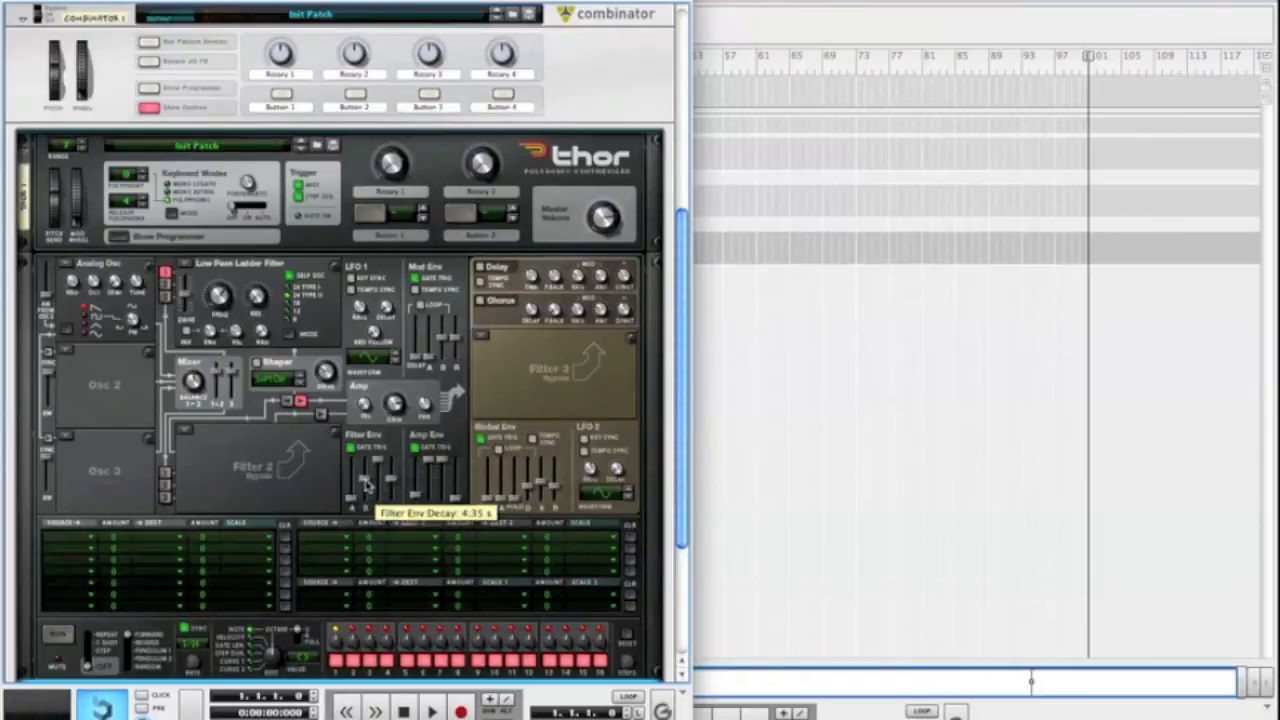
{"action": "left_click_drag", "start_coordinate": [366, 484], "coordinate": [368, 489]}
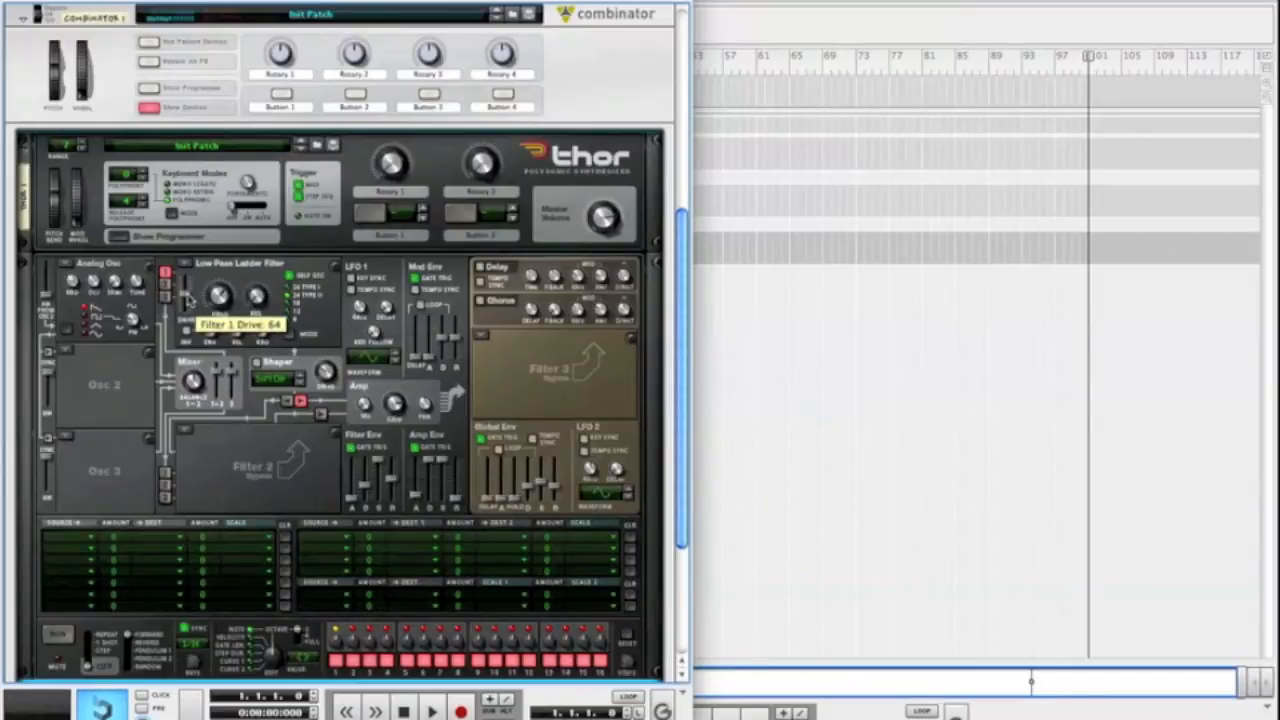
{"action": "left_click_drag", "start_coordinate": [186, 290], "coordinate": [266, 302]}
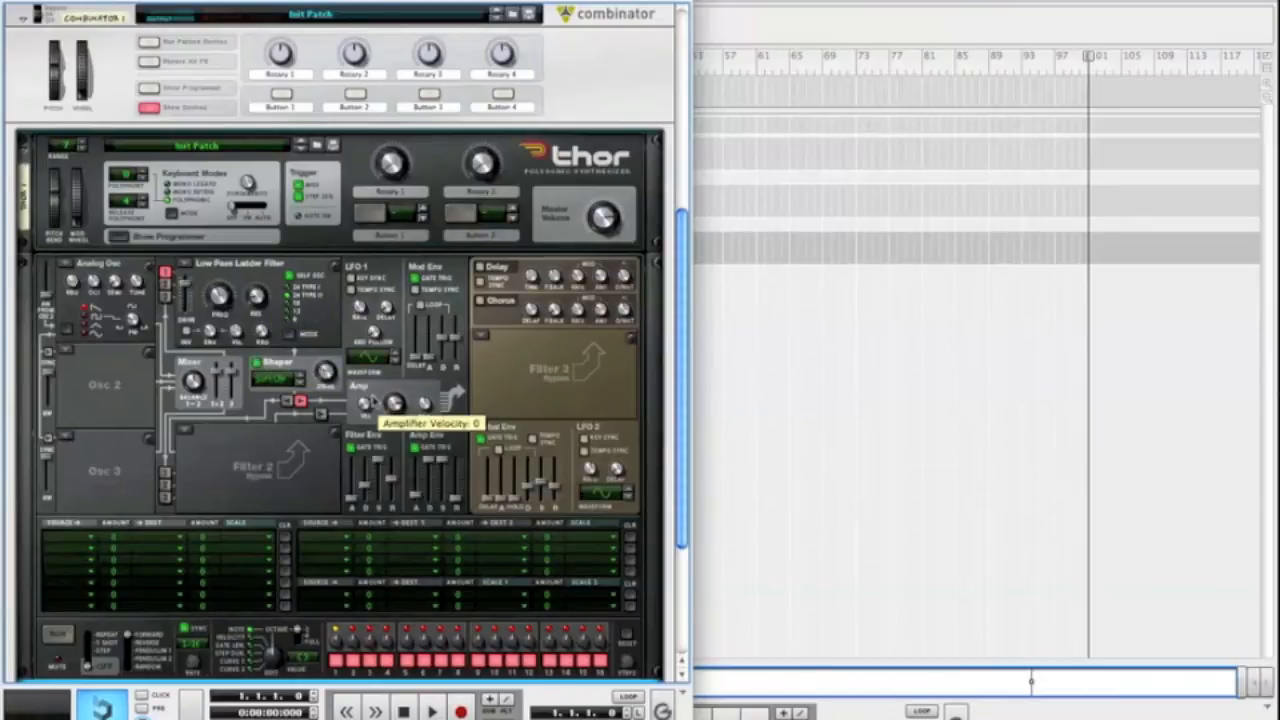
Set Thor's Shaper to Wrap mode and raise its drive
{"action": "left_click", "coordinate": [270, 378]}
{"action": "left_click", "coordinate": [320, 516]}
{"action": "left_click_drag", "start_coordinate": [325, 372], "coordinate": [325, 325]}
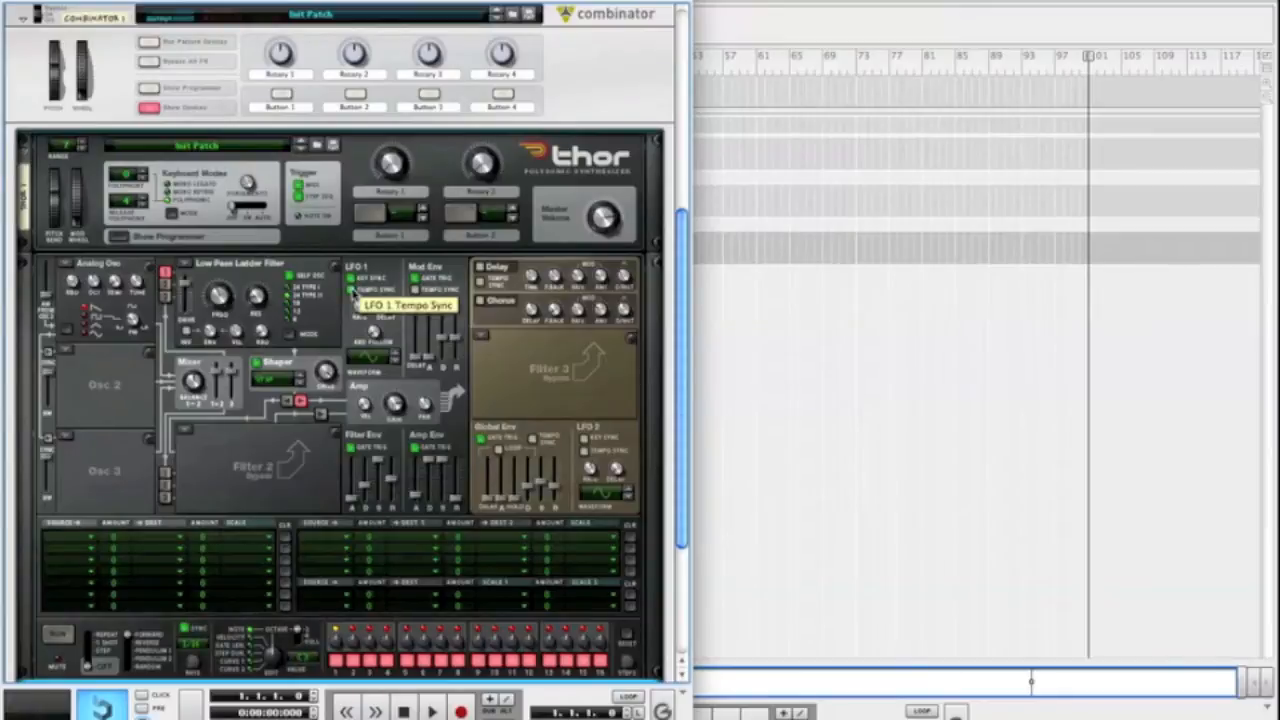
Key-sync and tempo-sync LFO 1 with an adjusted rate and a different waveform, and set the LFO 2 rate to 70.6 Hz
{"action": "mouse_move", "coordinate": [361, 315]}
{"action": "left_click_drag", "start_coordinate": [362, 316], "coordinate": [361, 305]}
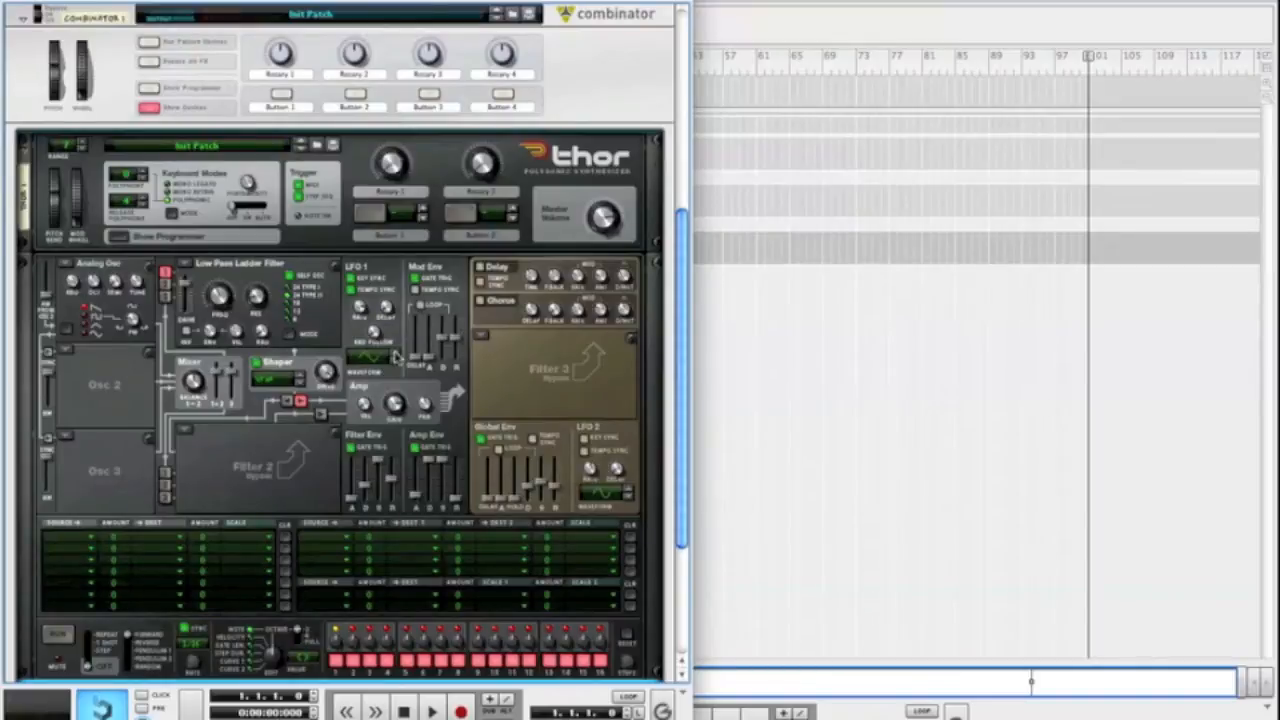
{"action": "left_click", "coordinate": [396, 356]}
{"action": "left_click", "coordinate": [396, 356]}
{"action": "left_click_drag", "start_coordinate": [592, 476], "coordinate": [588, 447]}
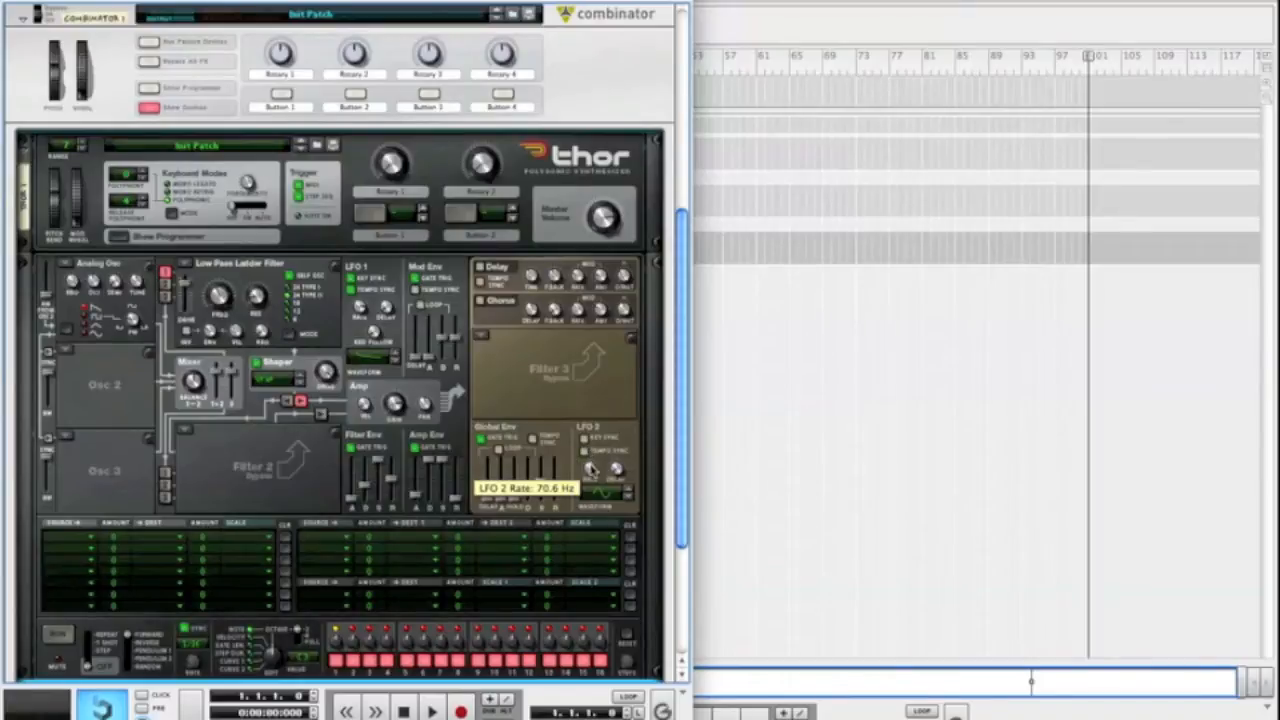
Change oscillator 1 to a Wavetable oscillator using the Raising Sine table and adjust its position
{"action": "left_click", "coordinate": [64, 265]}
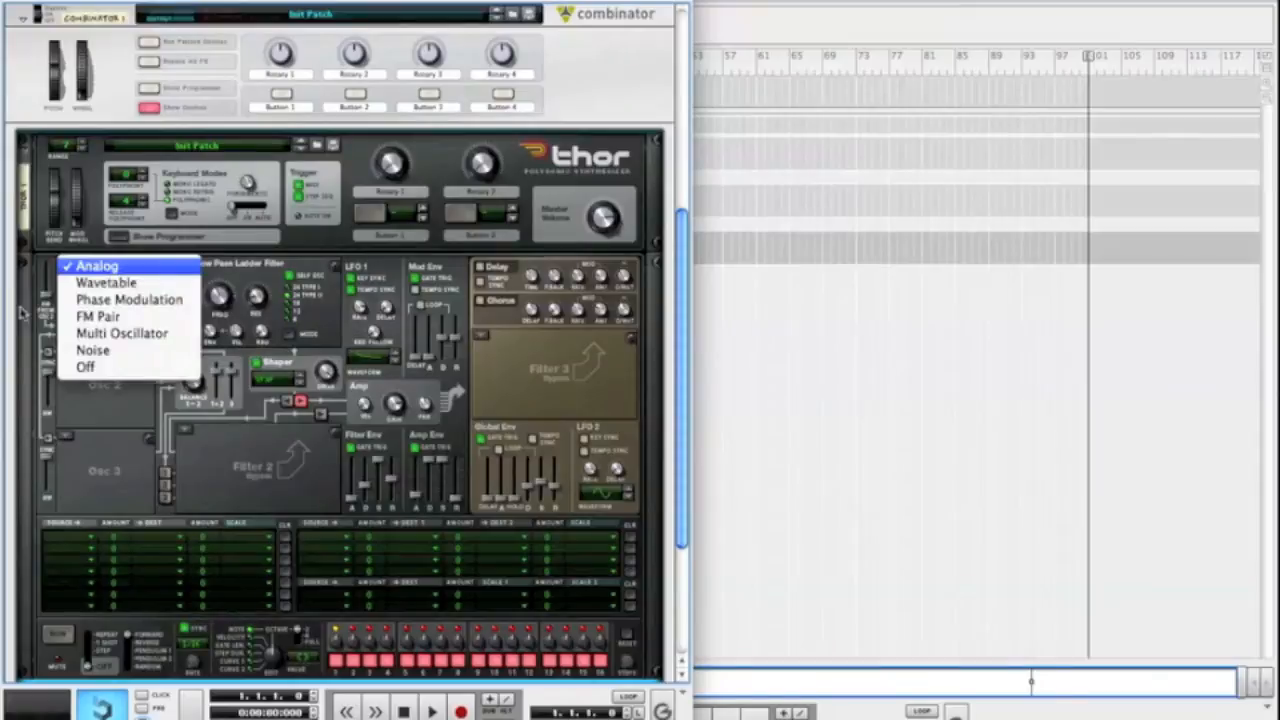
{"action": "left_click", "coordinate": [102, 284]}
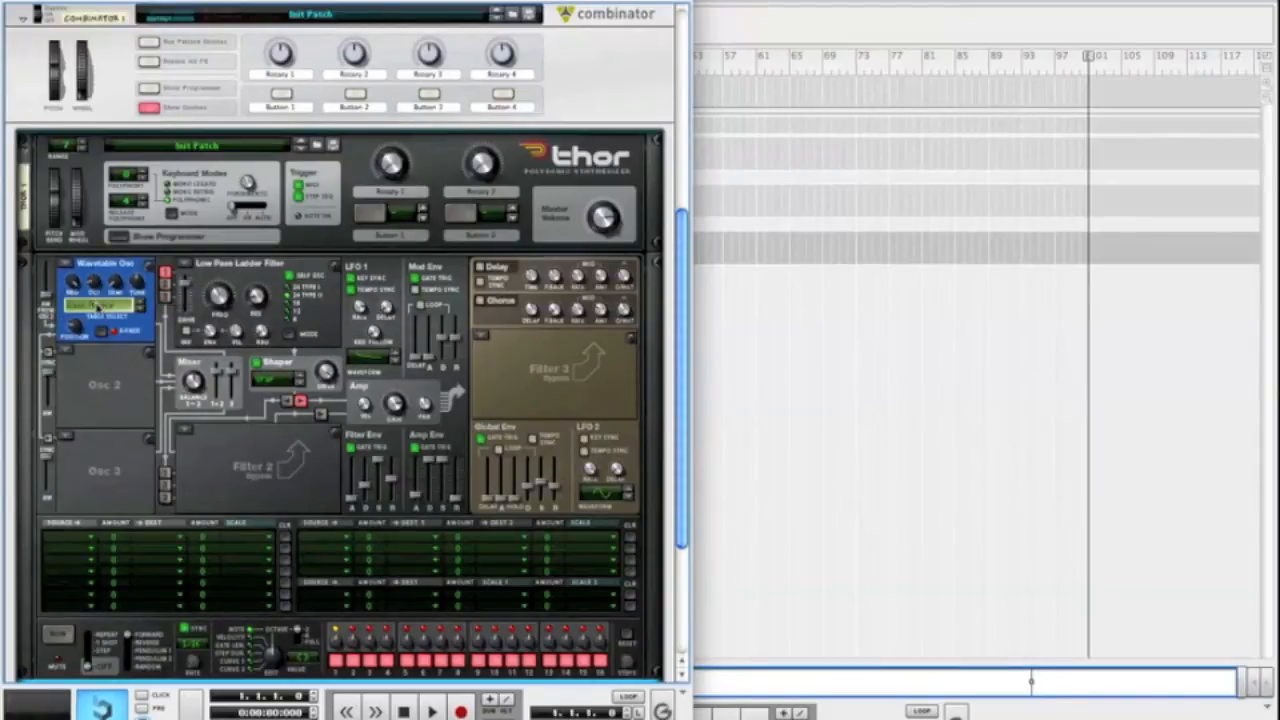
{"action": "left_click", "coordinate": [97, 306]}
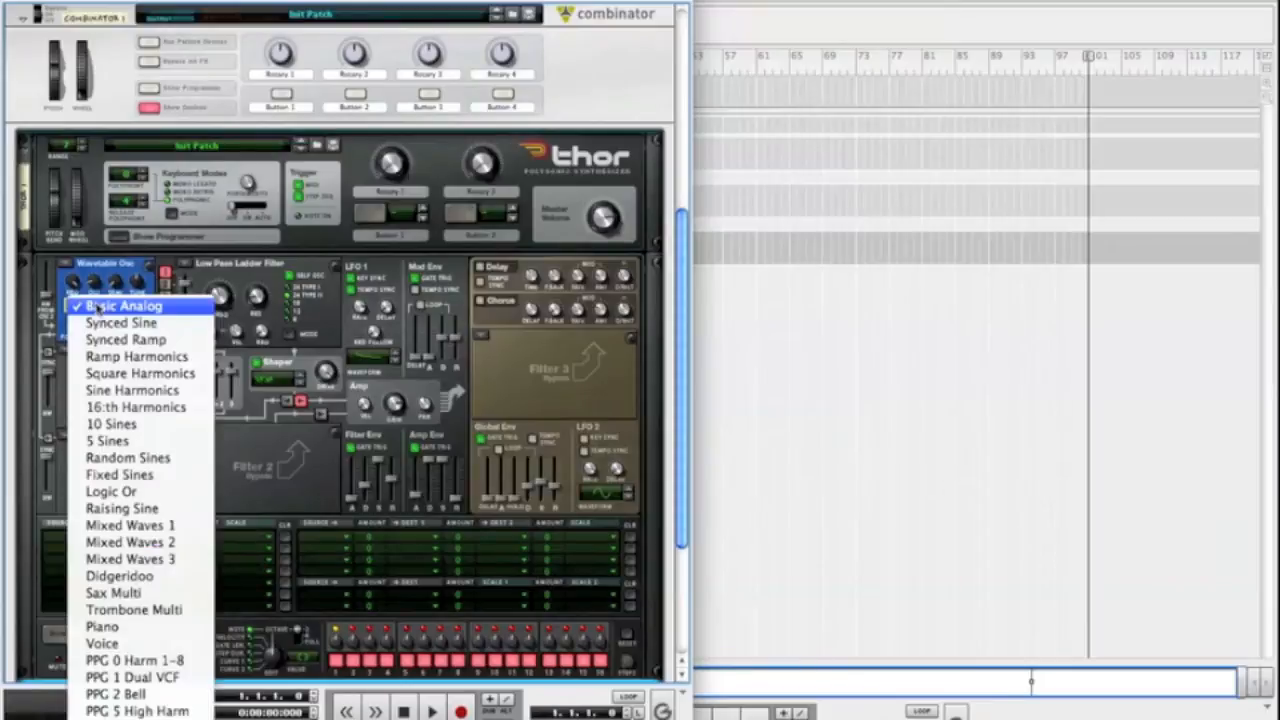
{"action": "left_click", "coordinate": [128, 510]}
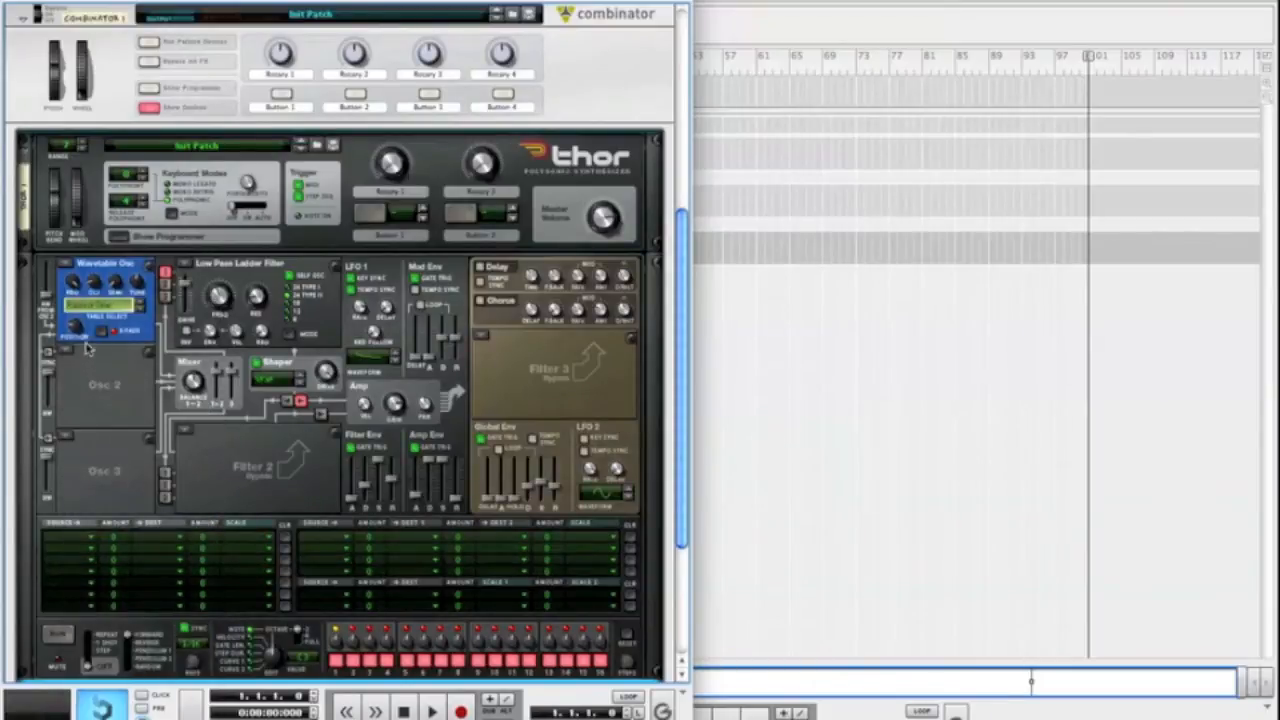
{"action": "mouse_move", "coordinate": [83, 328]}
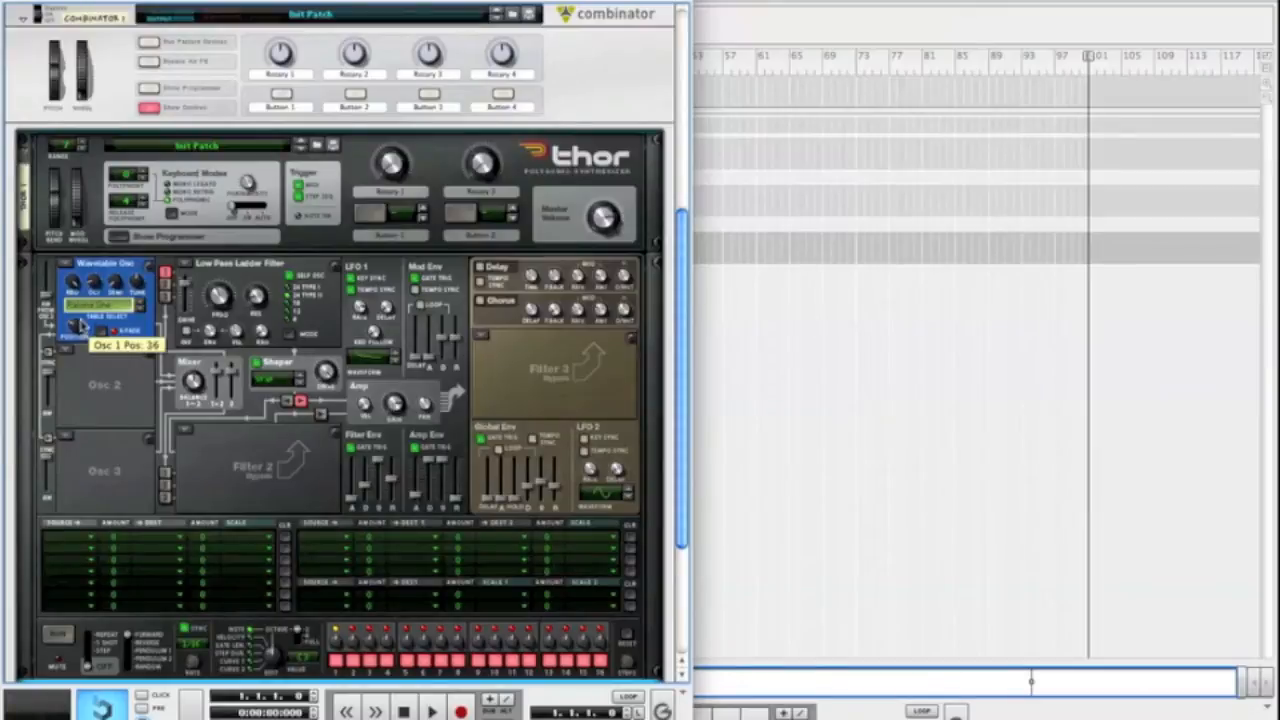
{"action": "left_click_drag", "start_coordinate": [80, 321], "coordinate": [80, 318]}
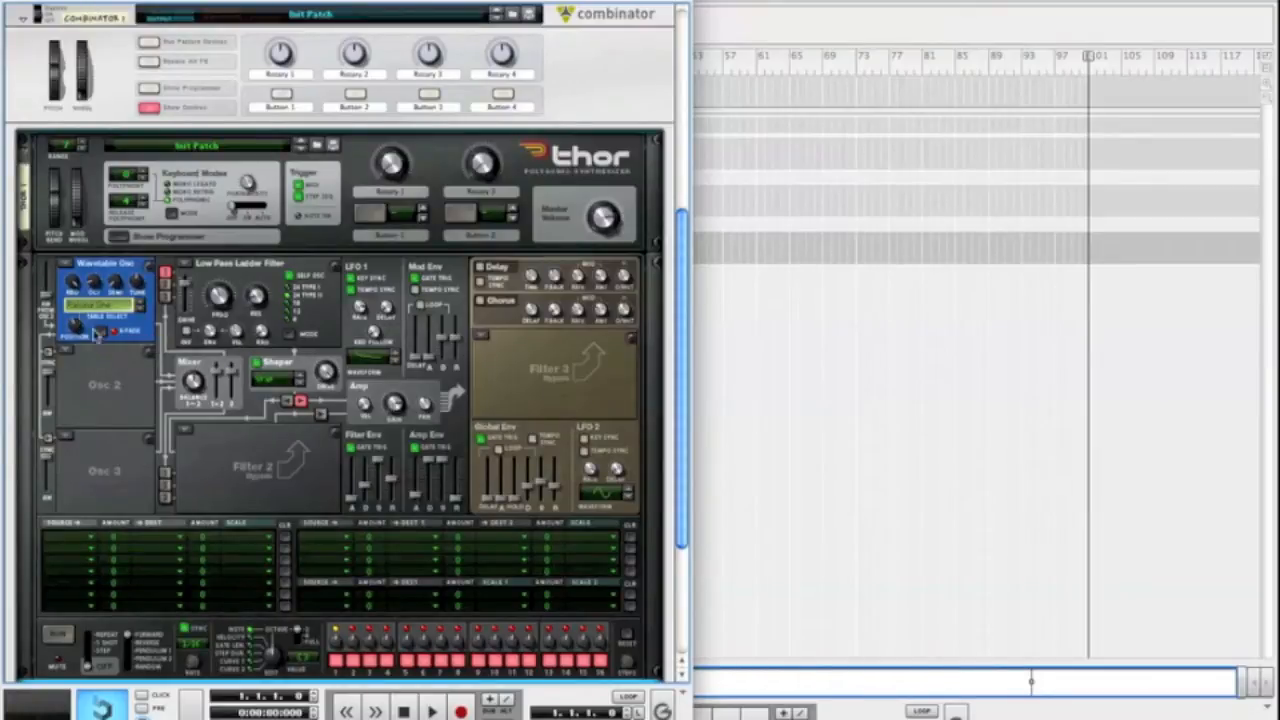
Route LFO 1 to Osc 1 Pitch with a negative amount in the first row of Thor's modulation matrix
{"action": "left_click", "coordinate": [78, 540]}
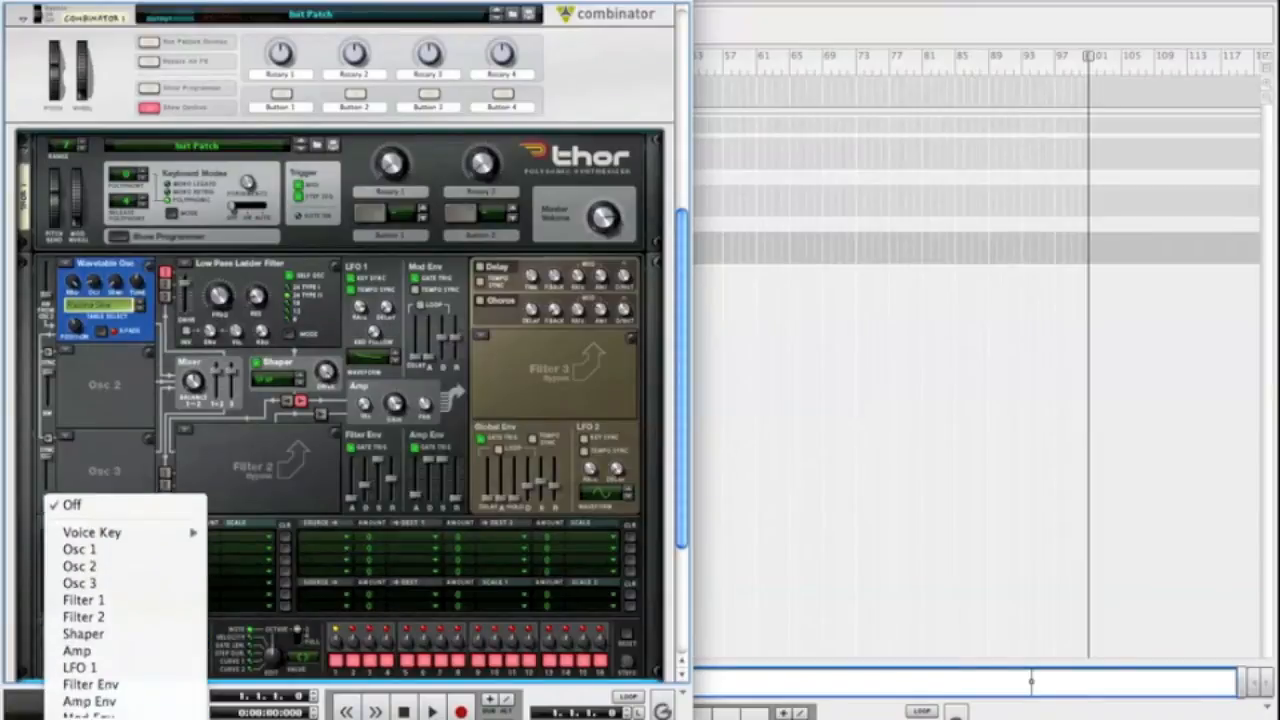
{"action": "left_click", "coordinate": [80, 617]}
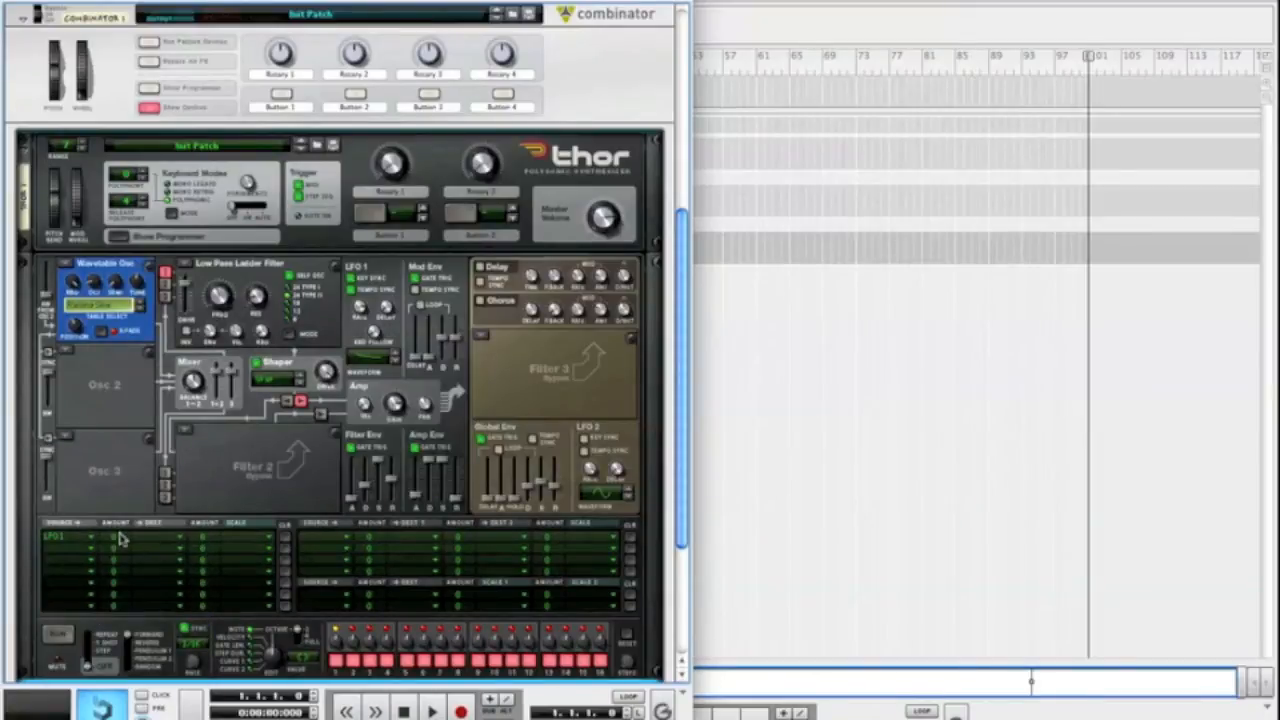
{"action": "left_click_drag", "start_coordinate": [120, 541], "coordinate": [121, 558]}
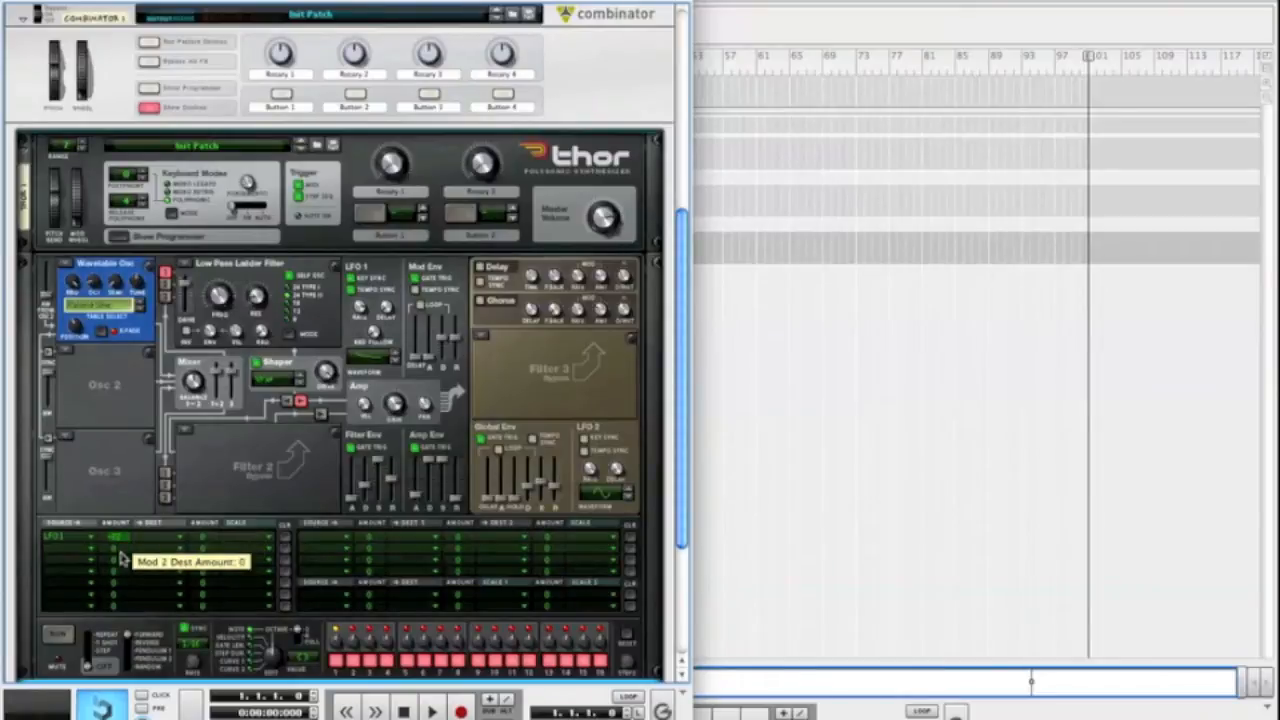
{"action": "left_click", "coordinate": [148, 538]}
{"action": "mouse_move", "coordinate": [170, 567]}
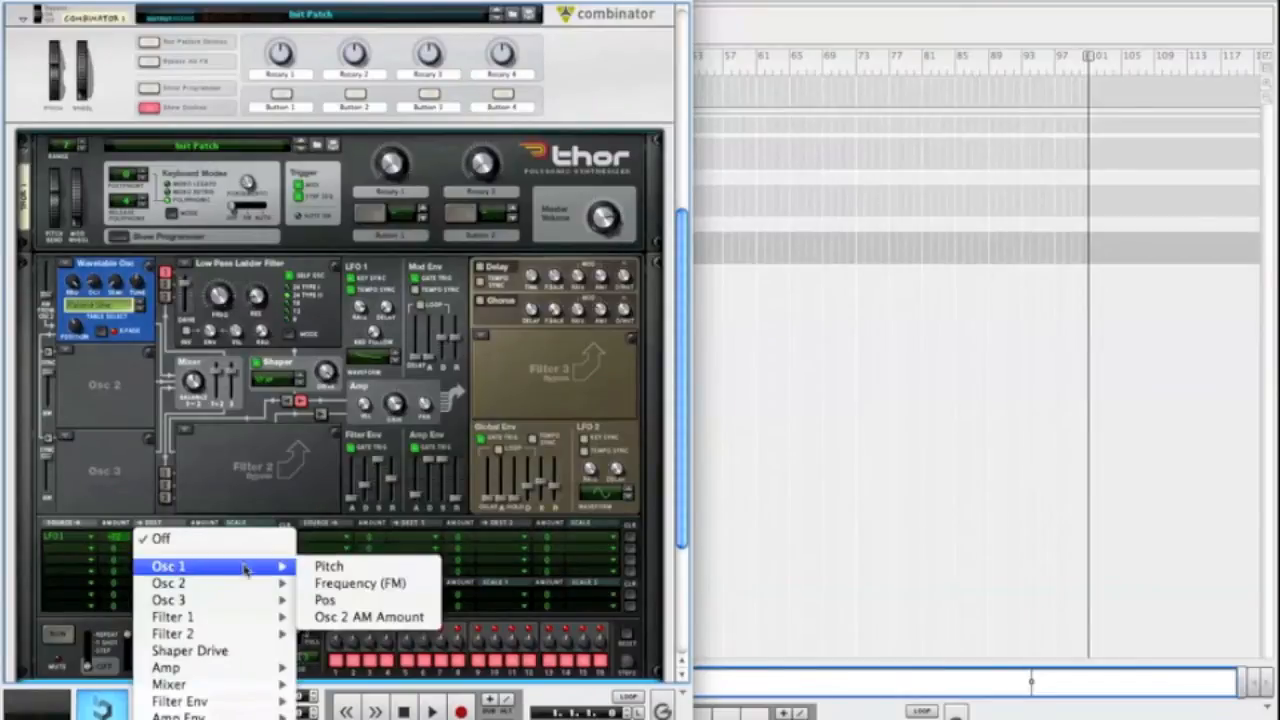
{"action": "left_click", "coordinate": [310, 568]}
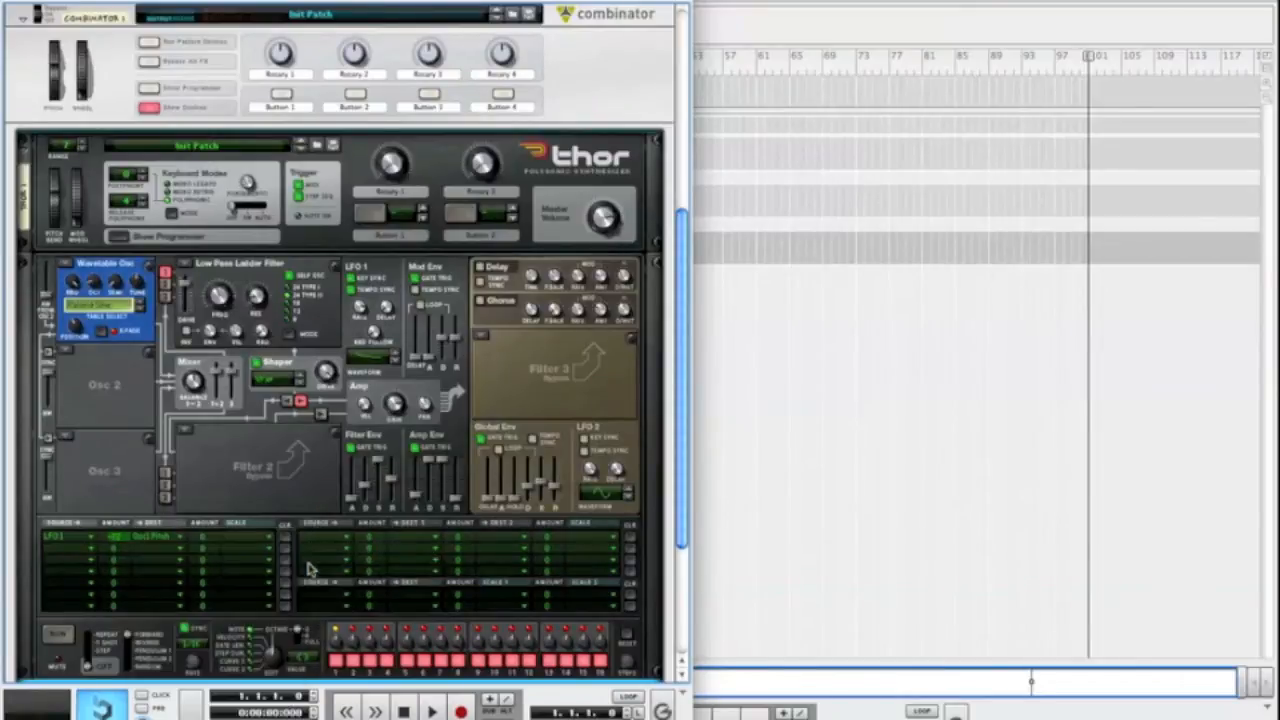
Route LFO 2 to Osc 1 Pitch with a small positive amount in the second row of the modulation matrix
{"action": "left_click", "coordinate": [85, 550]}
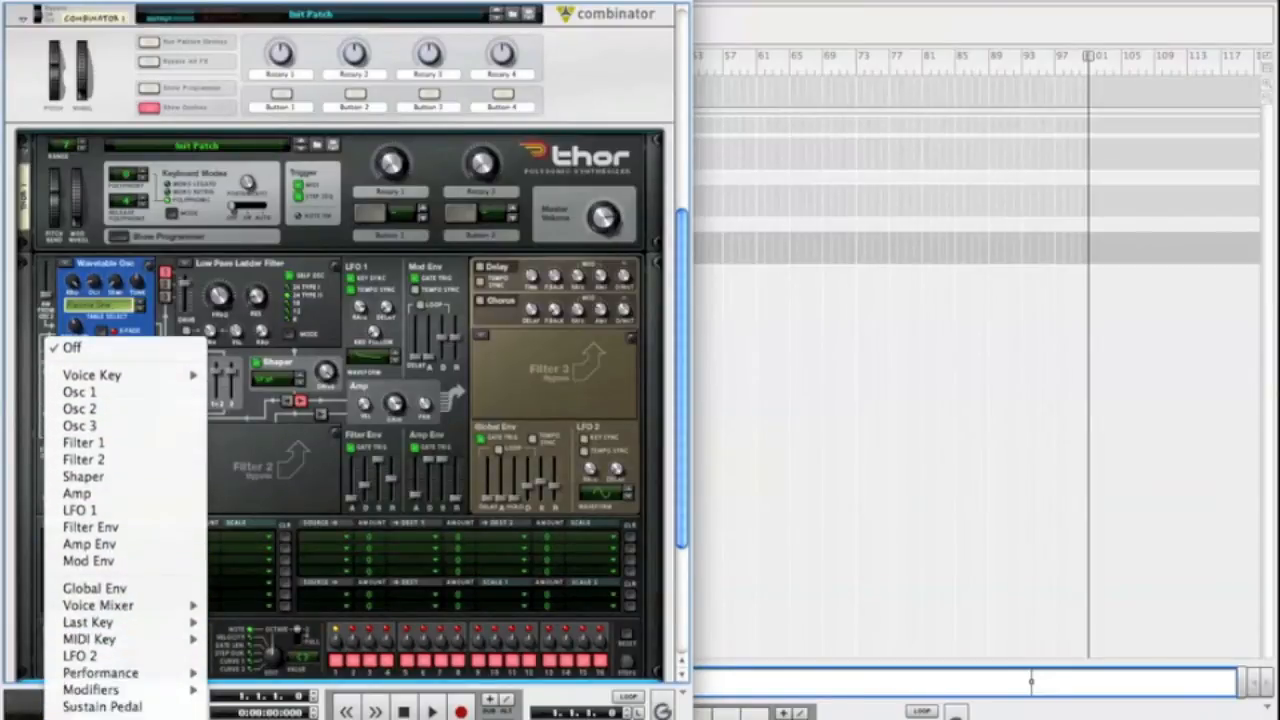
{"action": "left_click", "coordinate": [108, 622]}
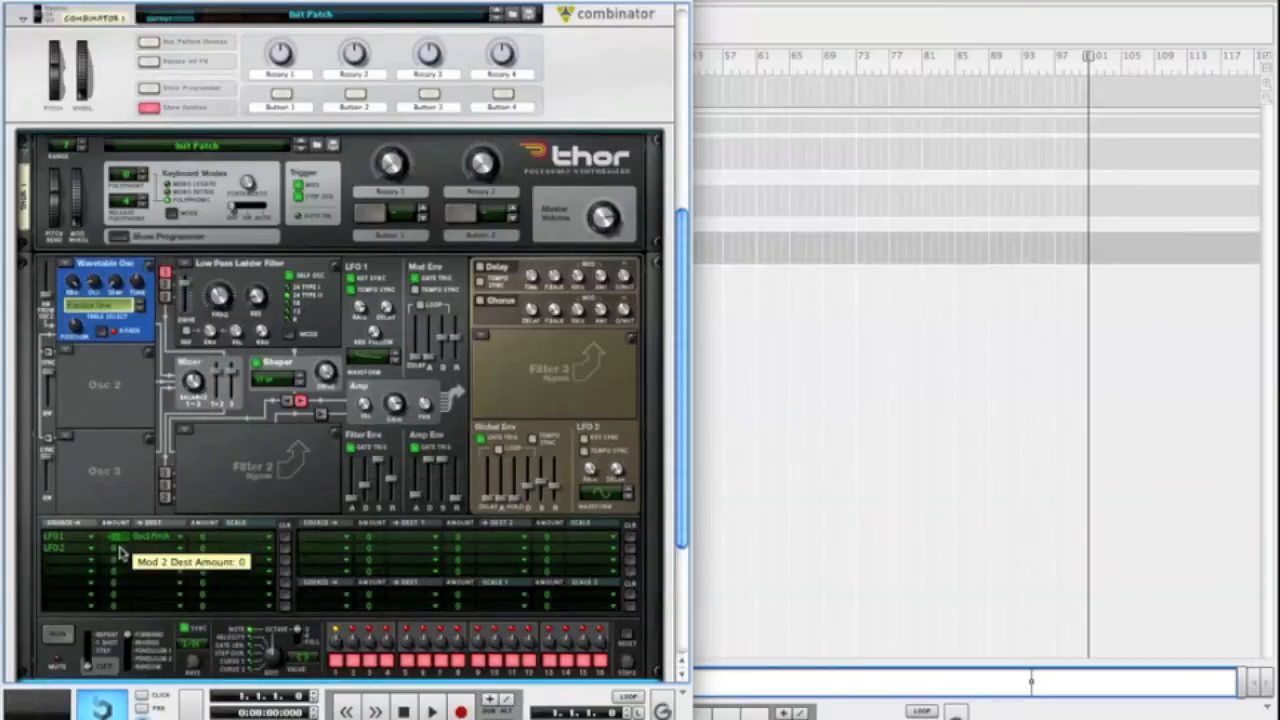
{"action": "left_click_drag", "start_coordinate": [121, 550], "coordinate": [120, 544]}
{"action": "left_click", "coordinate": [140, 550]}
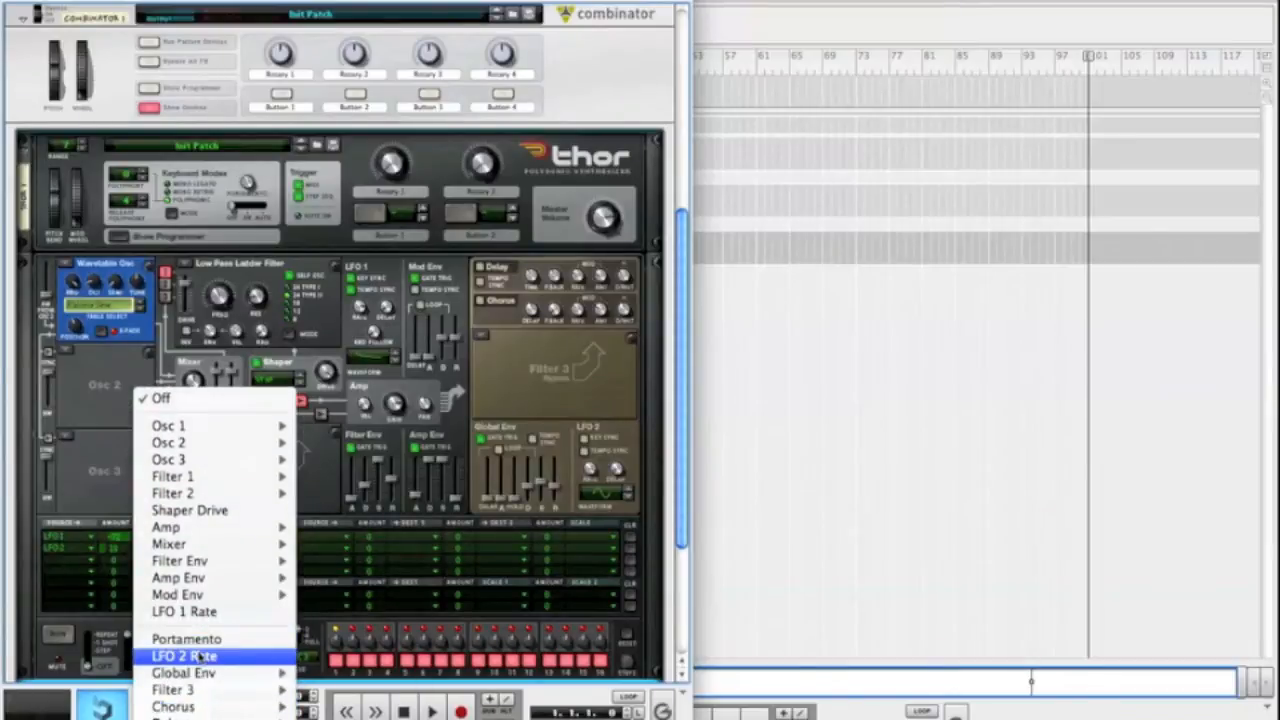
{"action": "mouse_move", "coordinate": [250, 392]}
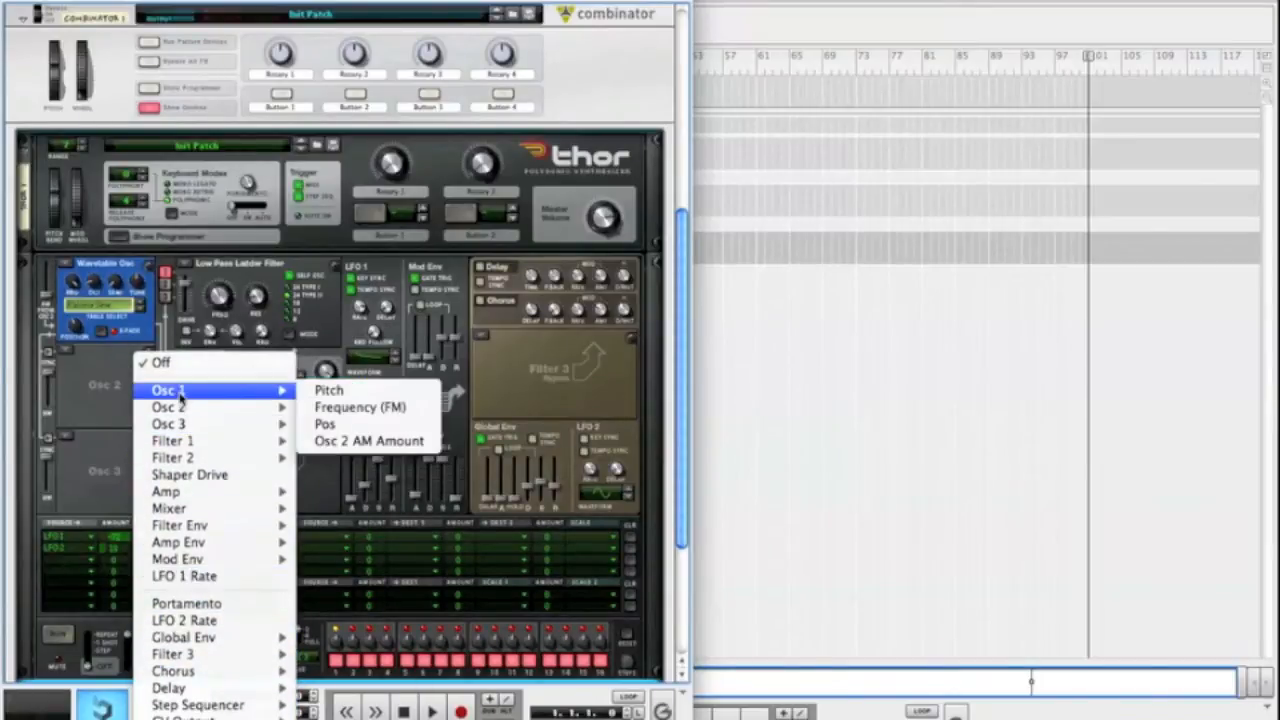
{"action": "left_click", "coordinate": [330, 391]}
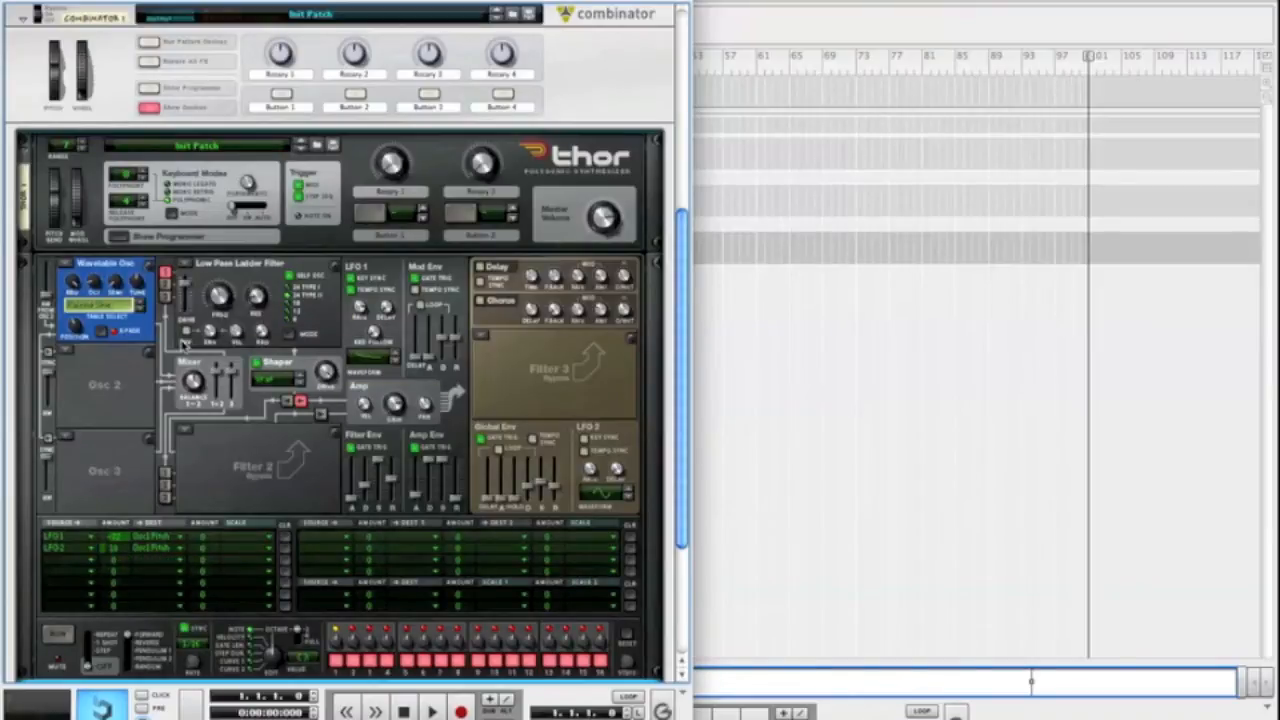
Add an MClass Equalizer below the Thor in Combinator 1 and enable its Lo Shelf band
{"action": "scroll", "coordinate": [295, 185], "scroll_direction": "down", "scroll_amount": 2}
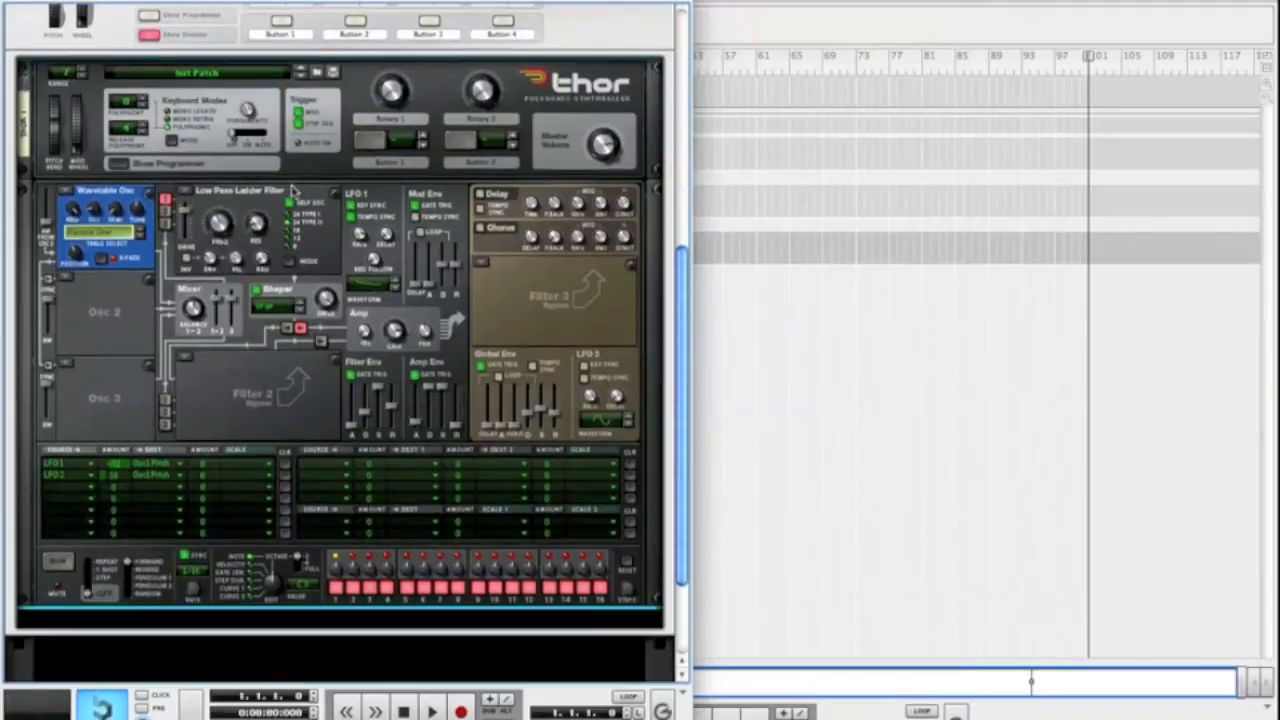
{"action": "mouse_move", "coordinate": [399, 340]}
{"action": "right_click", "coordinate": [250, 605]}
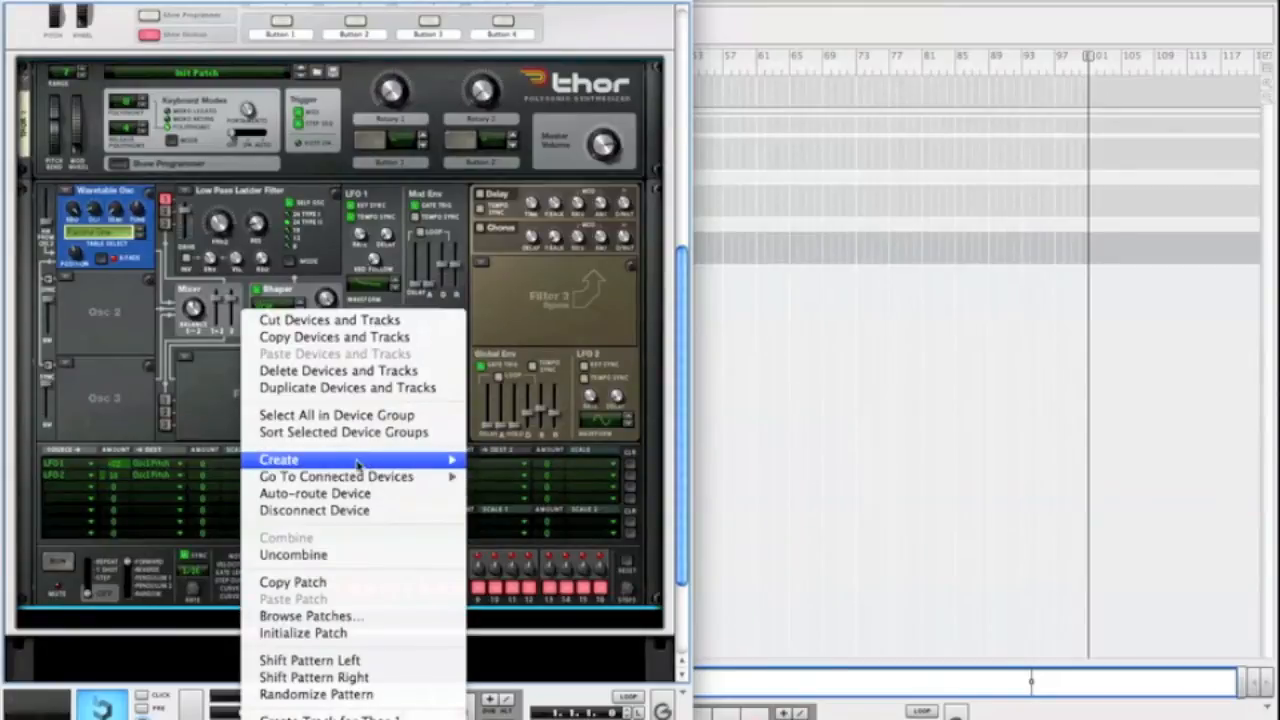
{"action": "mouse_move", "coordinate": [300, 459]}
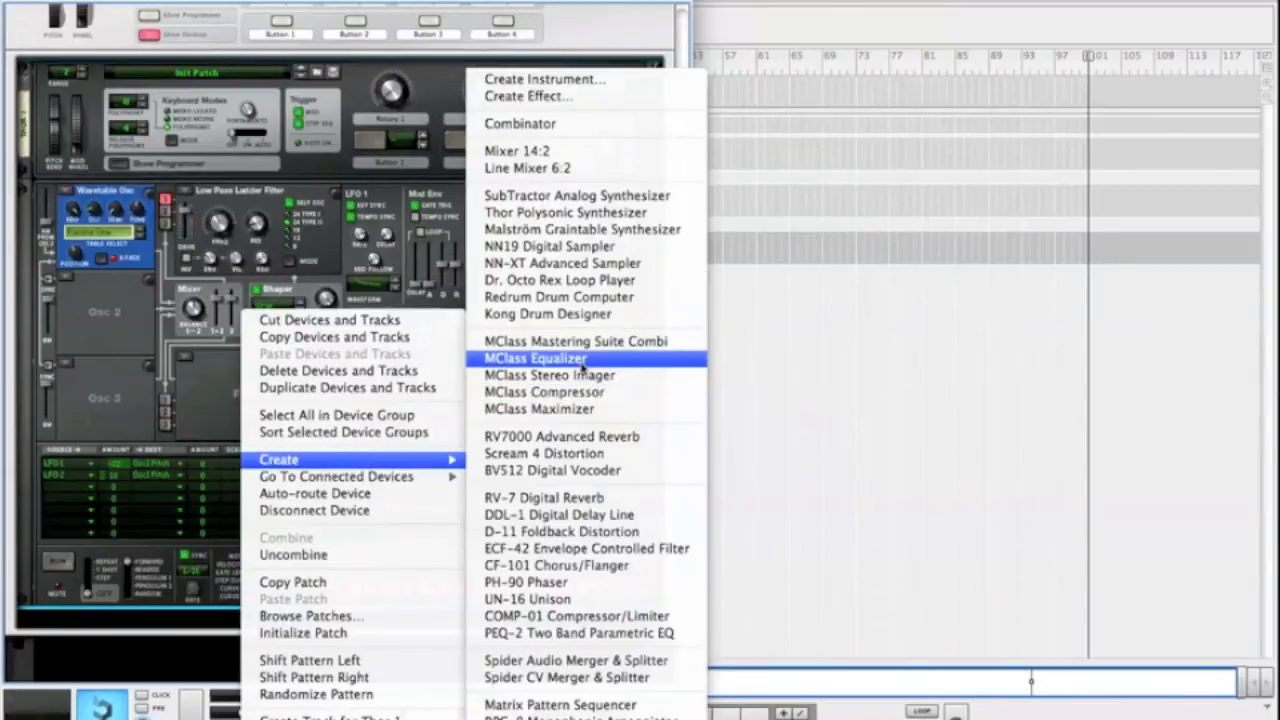
{"action": "left_click", "coordinate": [583, 362]}
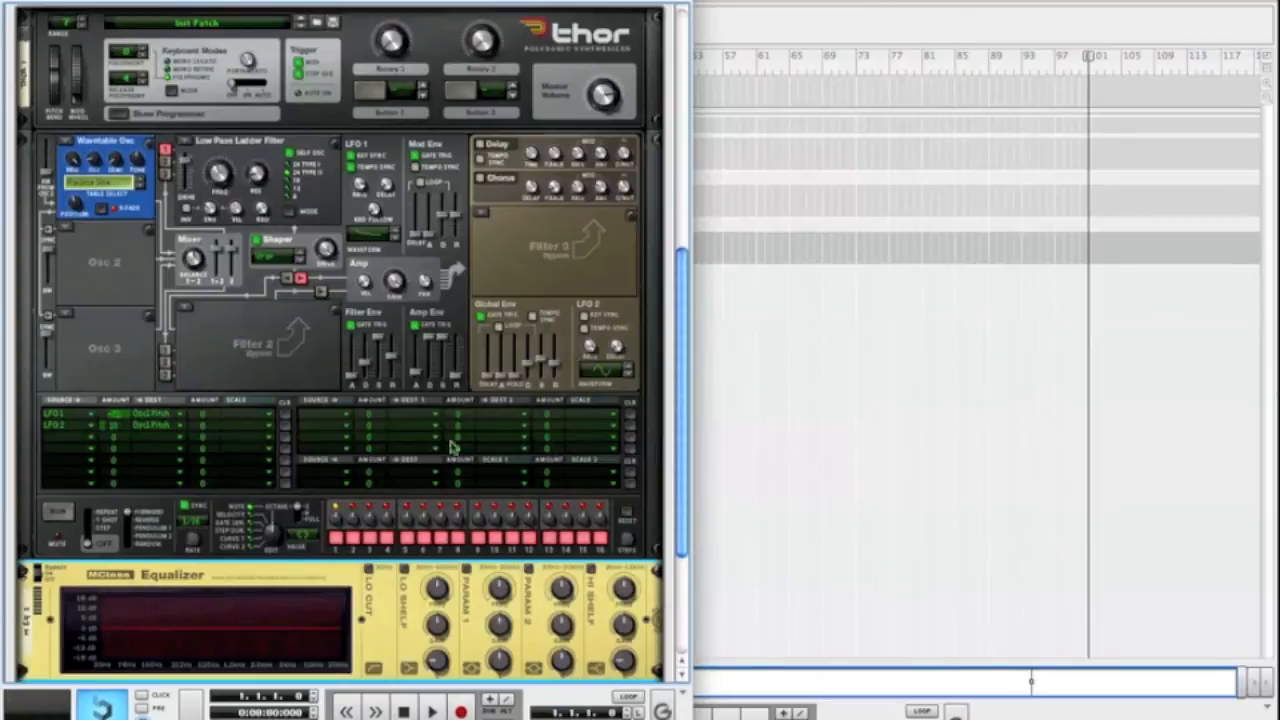
{"action": "left_click", "coordinate": [404, 570]}
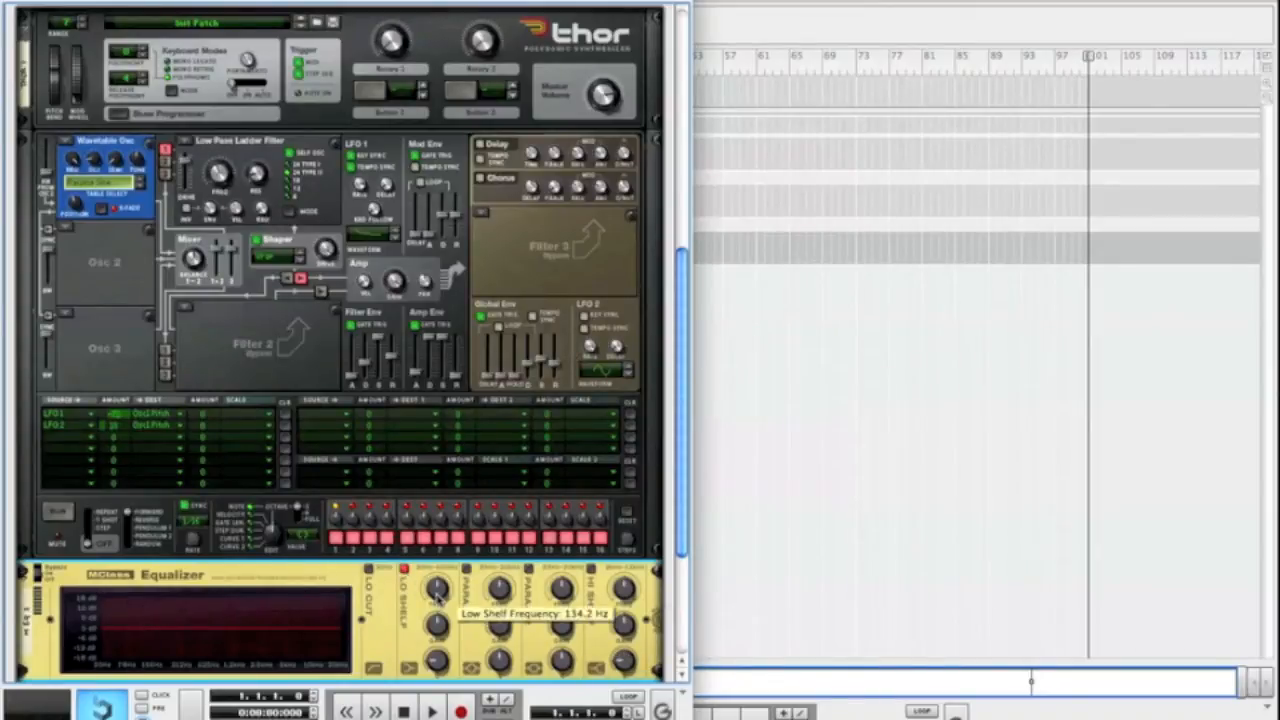
Shape the equalizer with a Lo Shelf boost, a Param 2 boost and a Hi Shelf gain of about 4.6 dB
{"action": "left_click_drag", "start_coordinate": [436, 592], "coordinate": [437, 600]}
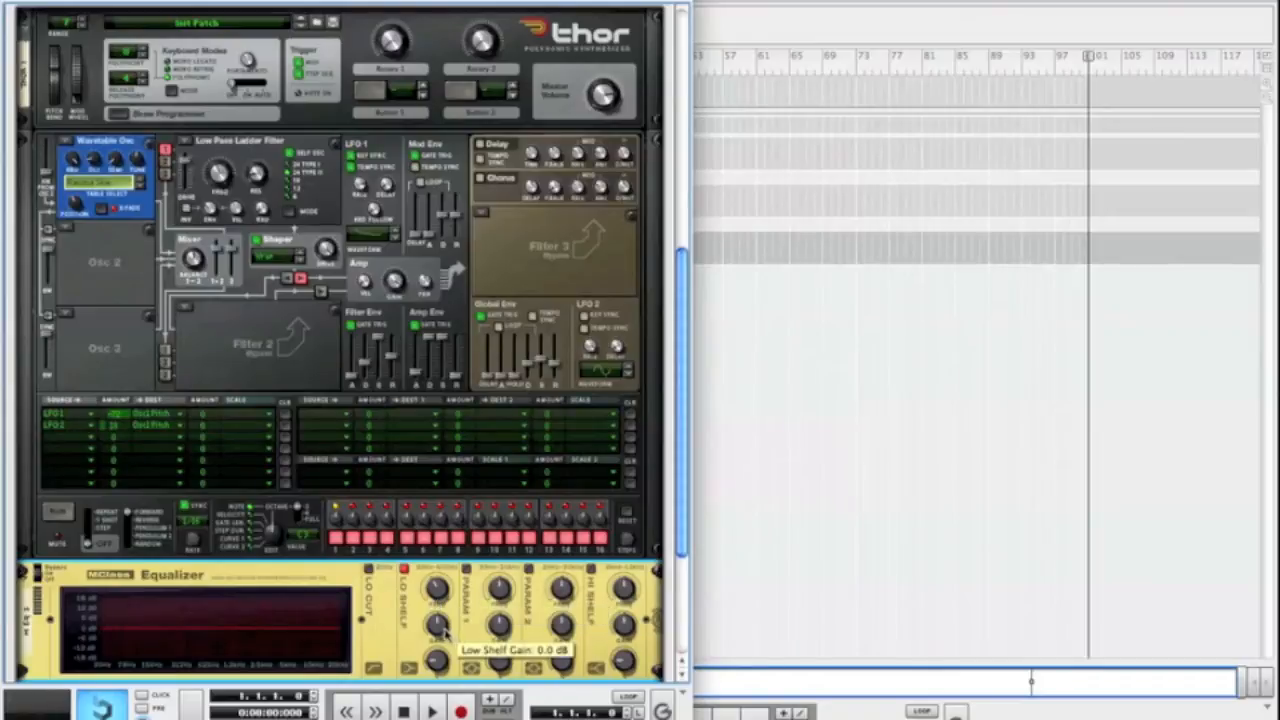
{"action": "left_click_drag", "start_coordinate": [444, 622], "coordinate": [444, 618]}
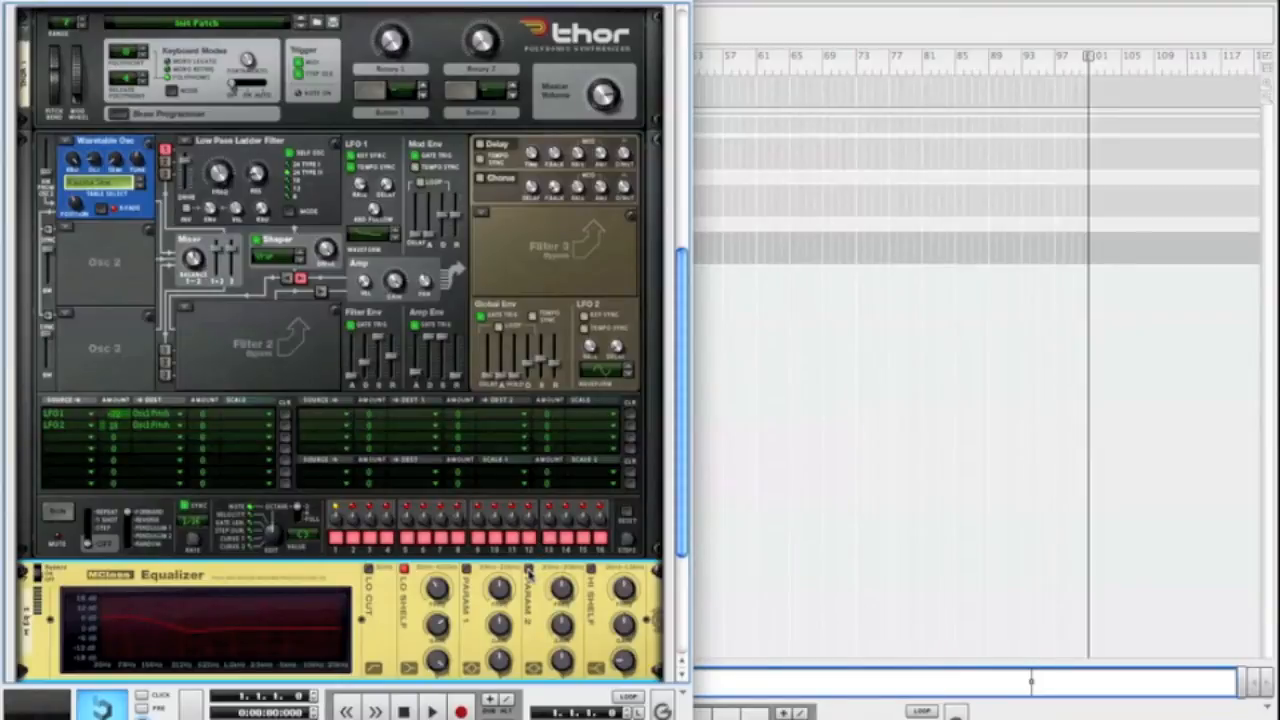
{"action": "left_click", "coordinate": [528, 569]}
{"action": "left_click_drag", "start_coordinate": [566, 631], "coordinate": [567, 622]}
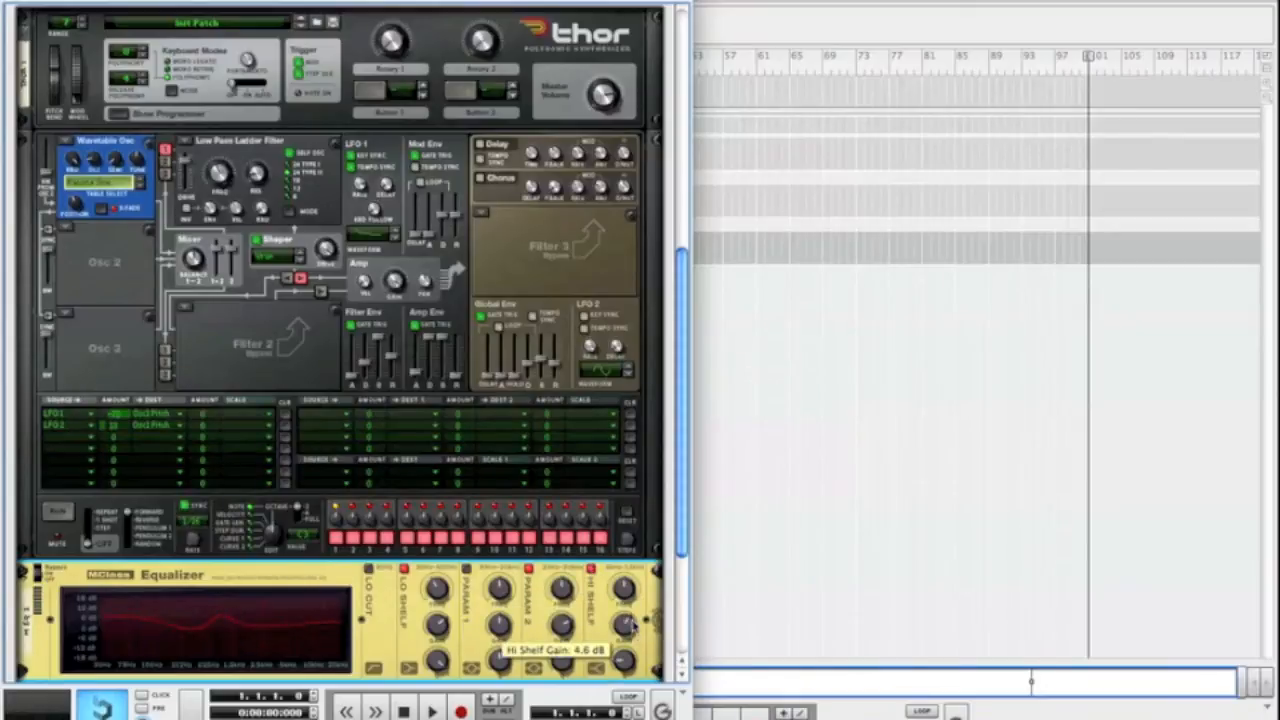
Add an RV7000 Advanced Reverb below the MClass Equalizer
{"action": "scroll", "coordinate": [238, 468], "scroll_direction": "down", "scroll_amount": 5}
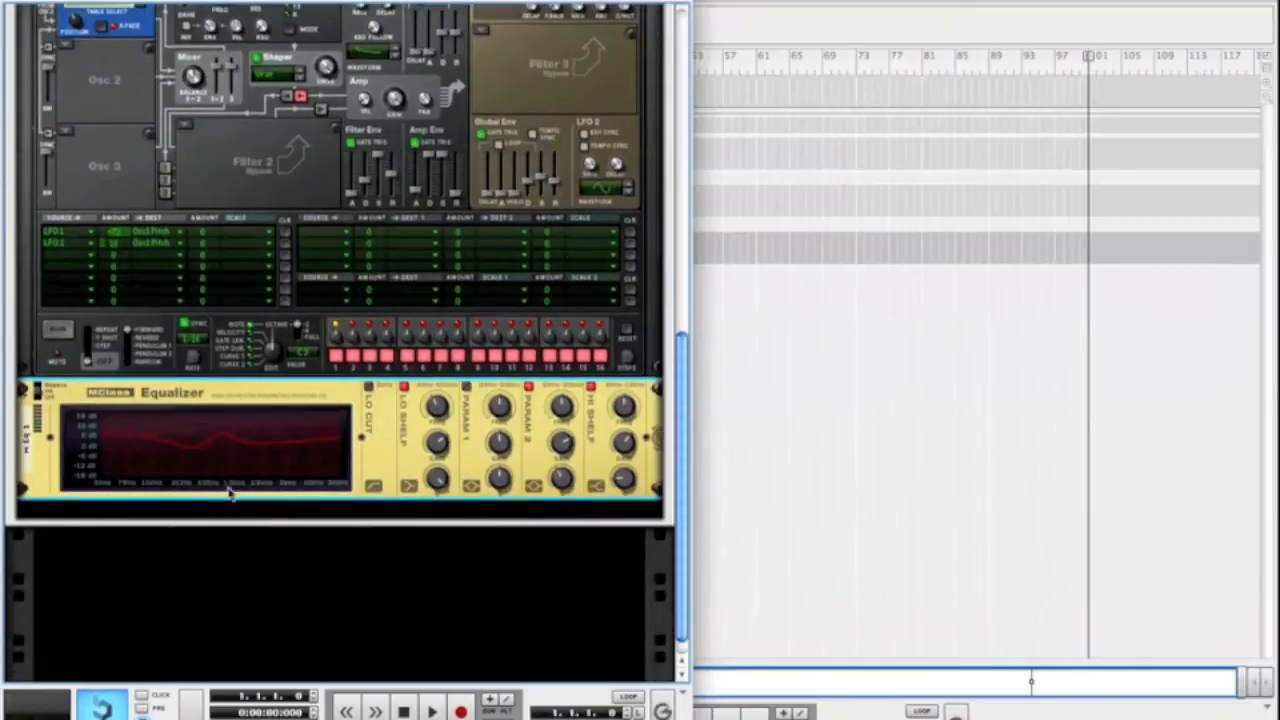
{"action": "right_click", "coordinate": [231, 491]}
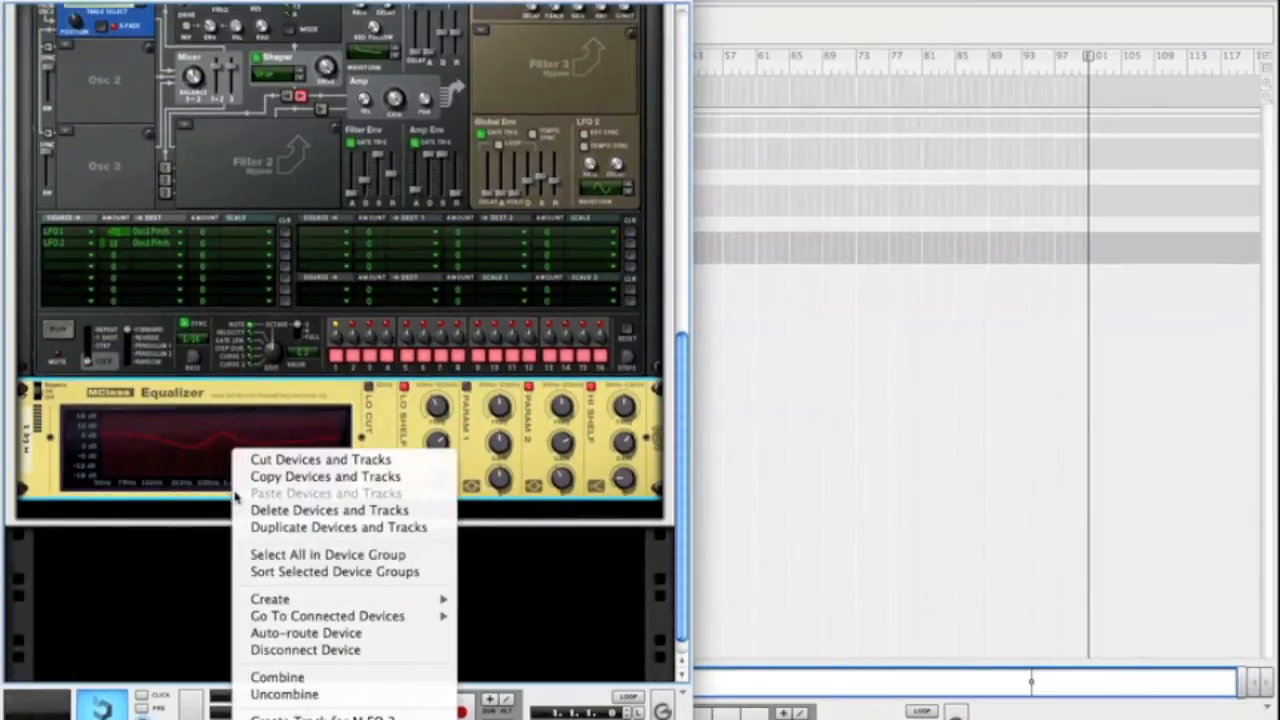
{"action": "mouse_move", "coordinate": [316, 606]}
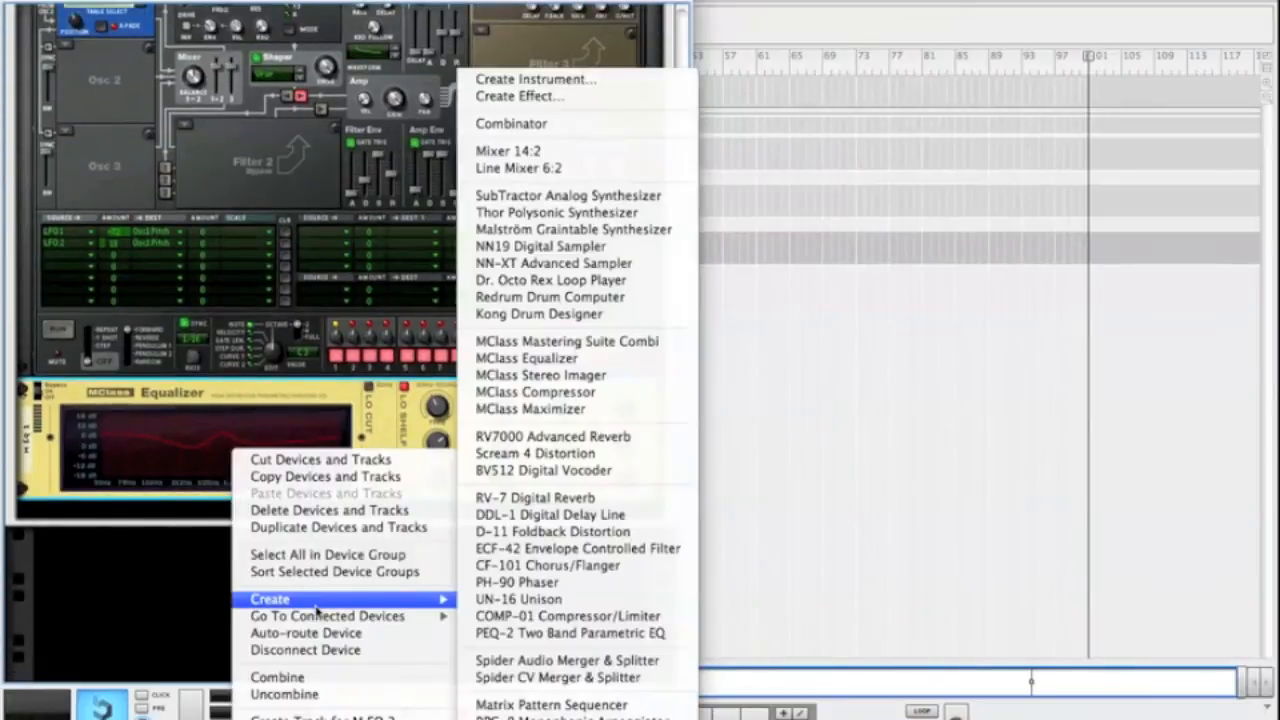
{"action": "left_click", "coordinate": [566, 441]}
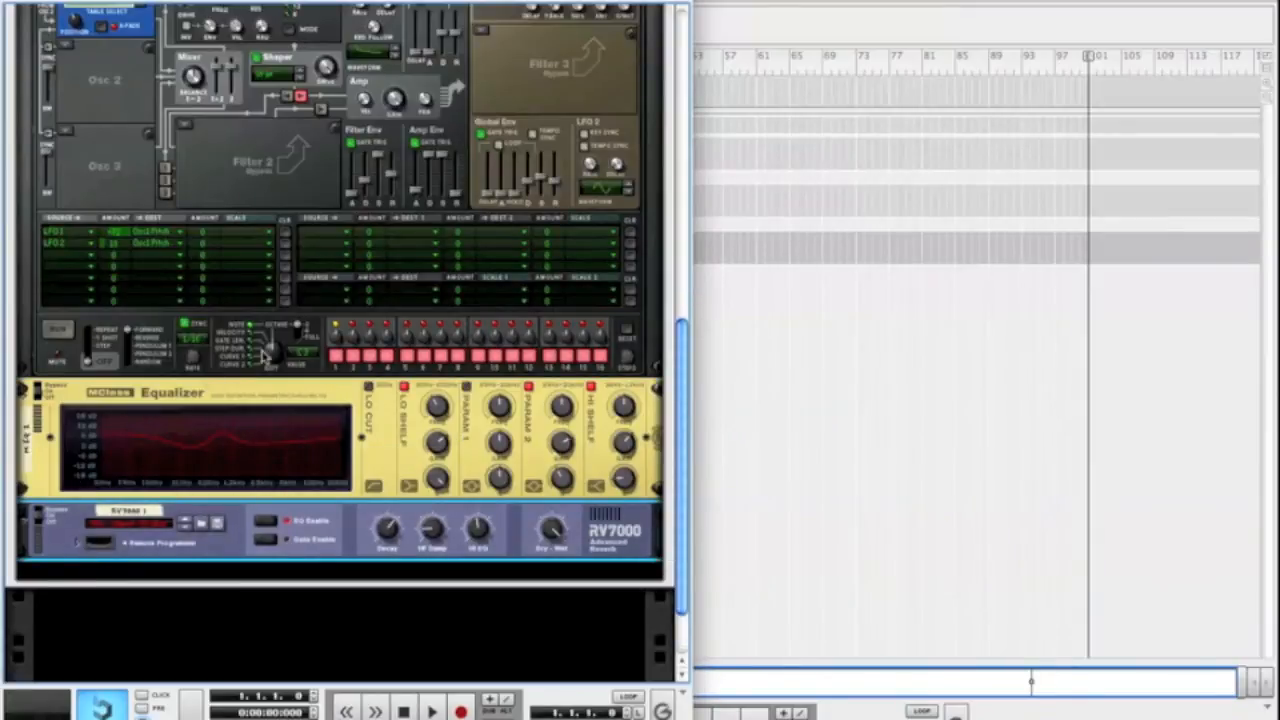
Lower the Osc 1 and 2 balance in Thor's mixer to 36
{"action": "scroll", "coordinate": [86, 545], "scroll_direction": "up", "scroll_amount": 5}
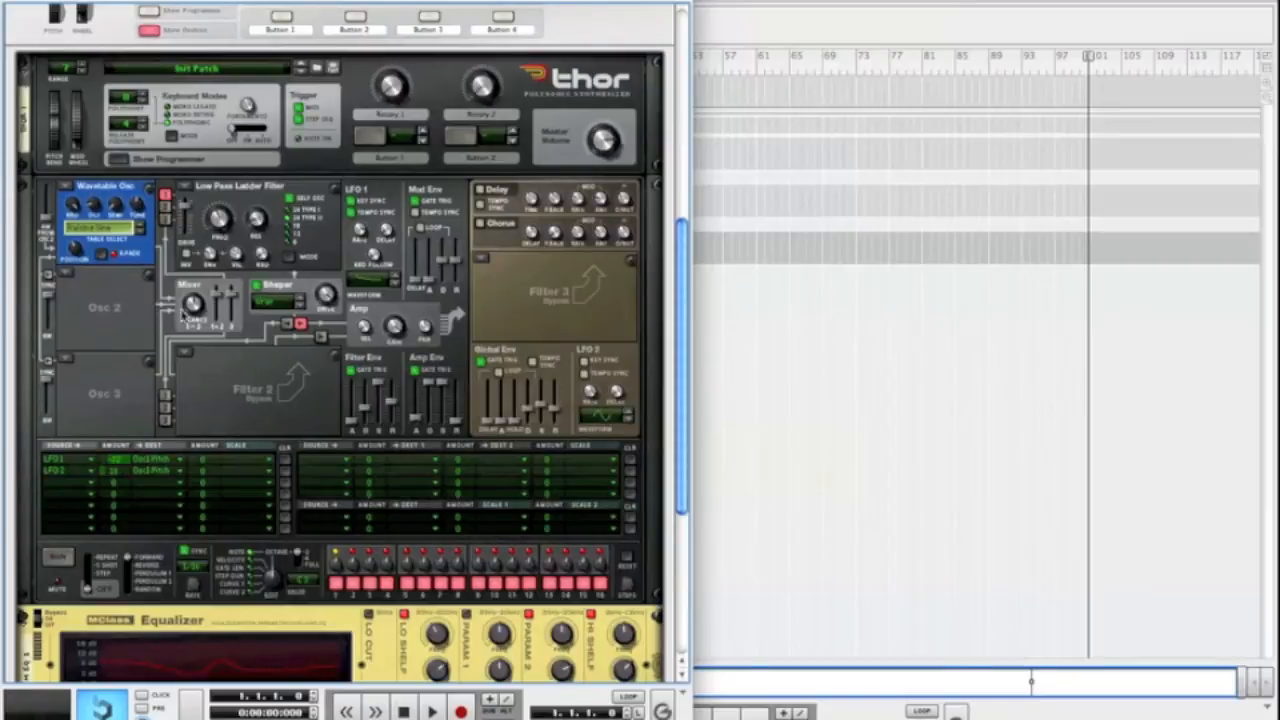
{"action": "mouse_move", "coordinate": [199, 316]}
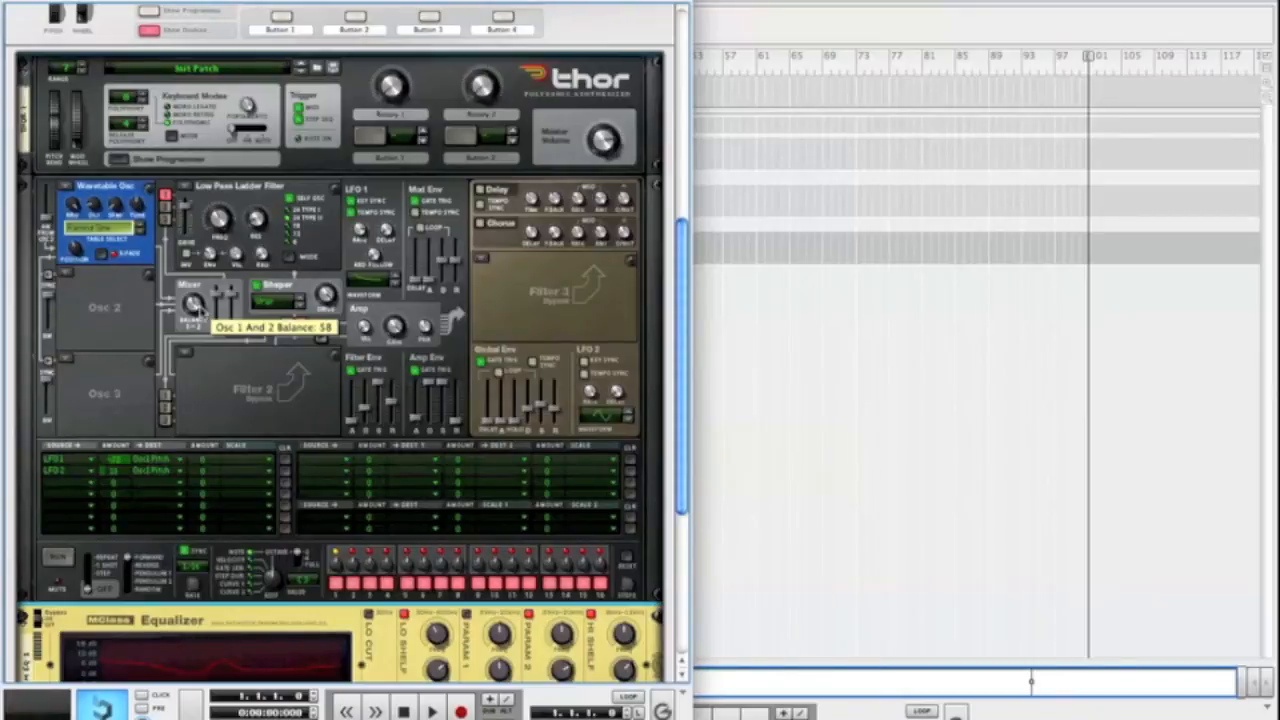
{"action": "left_click_drag", "start_coordinate": [200, 313], "coordinate": [202, 316]}
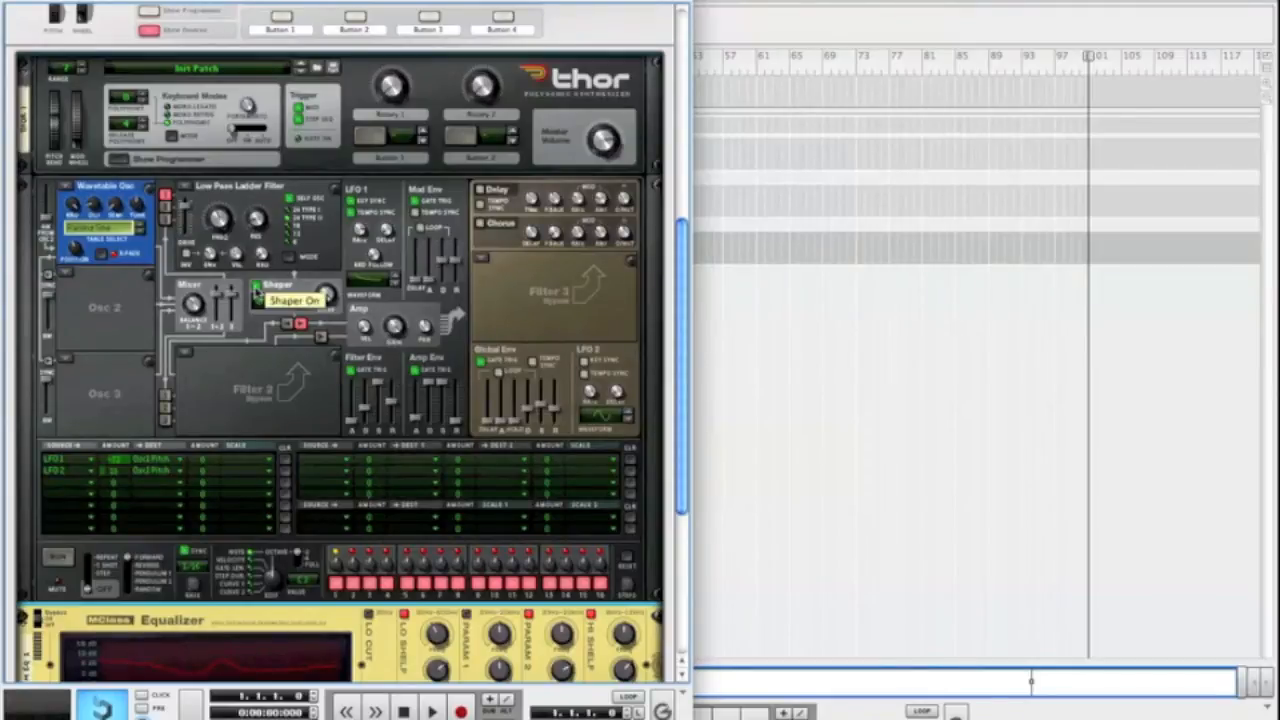
Unfold the RV7000's remote programmer and examine its EQ and Reverb settings
{"action": "scroll", "coordinate": [310, 389], "scroll_direction": "down", "scroll_amount": 5}
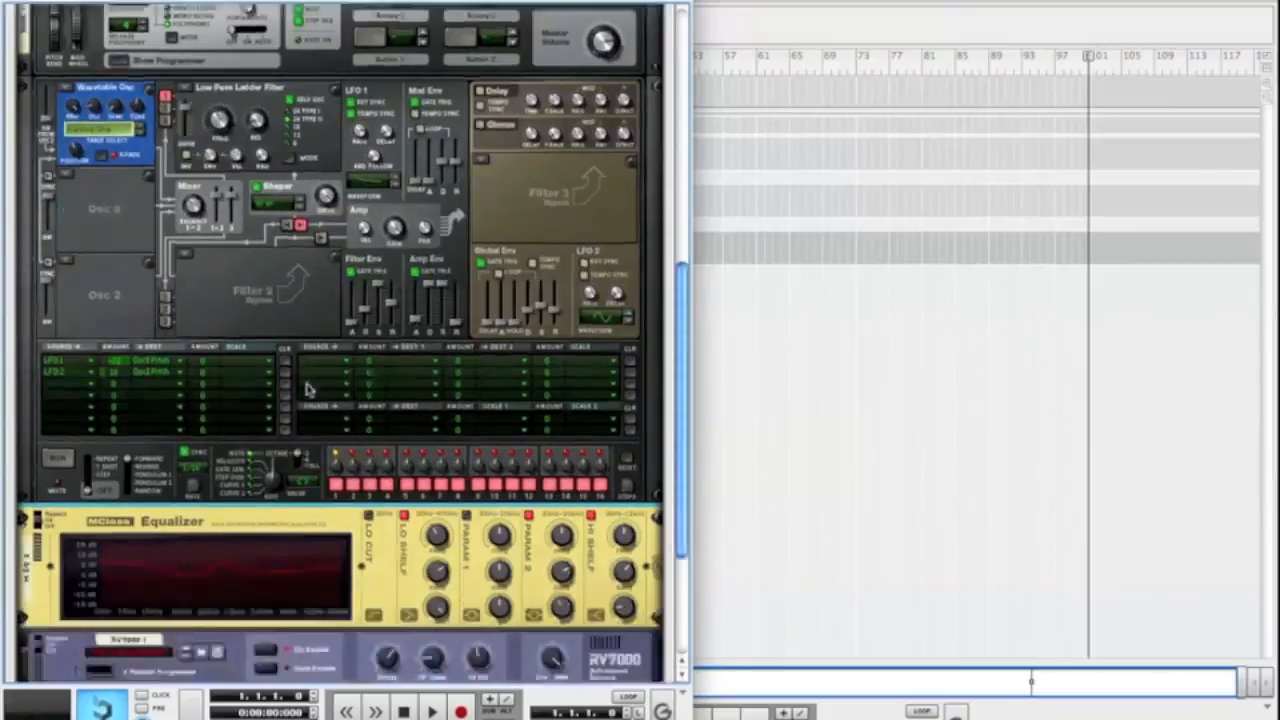
{"action": "left_click", "coordinate": [82, 458]}
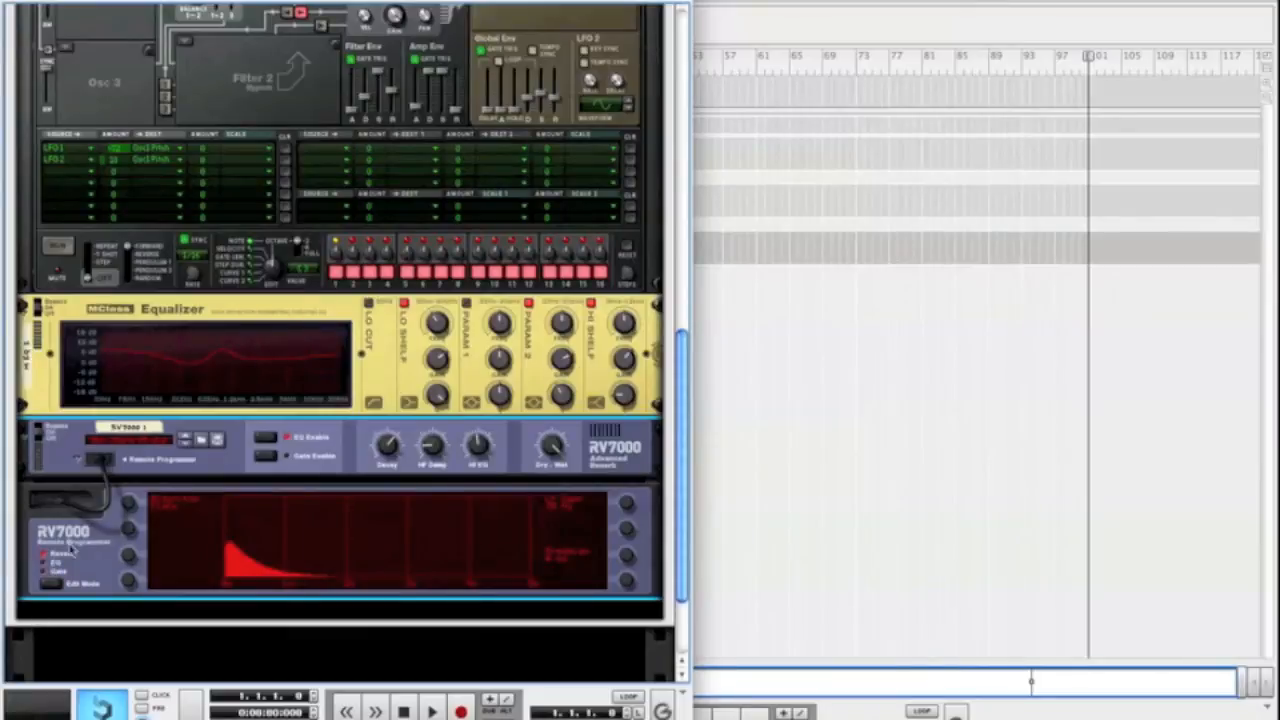
{"action": "left_click", "coordinate": [52, 565]}
{"action": "left_click_drag", "start_coordinate": [130, 504], "coordinate": [133, 561]}
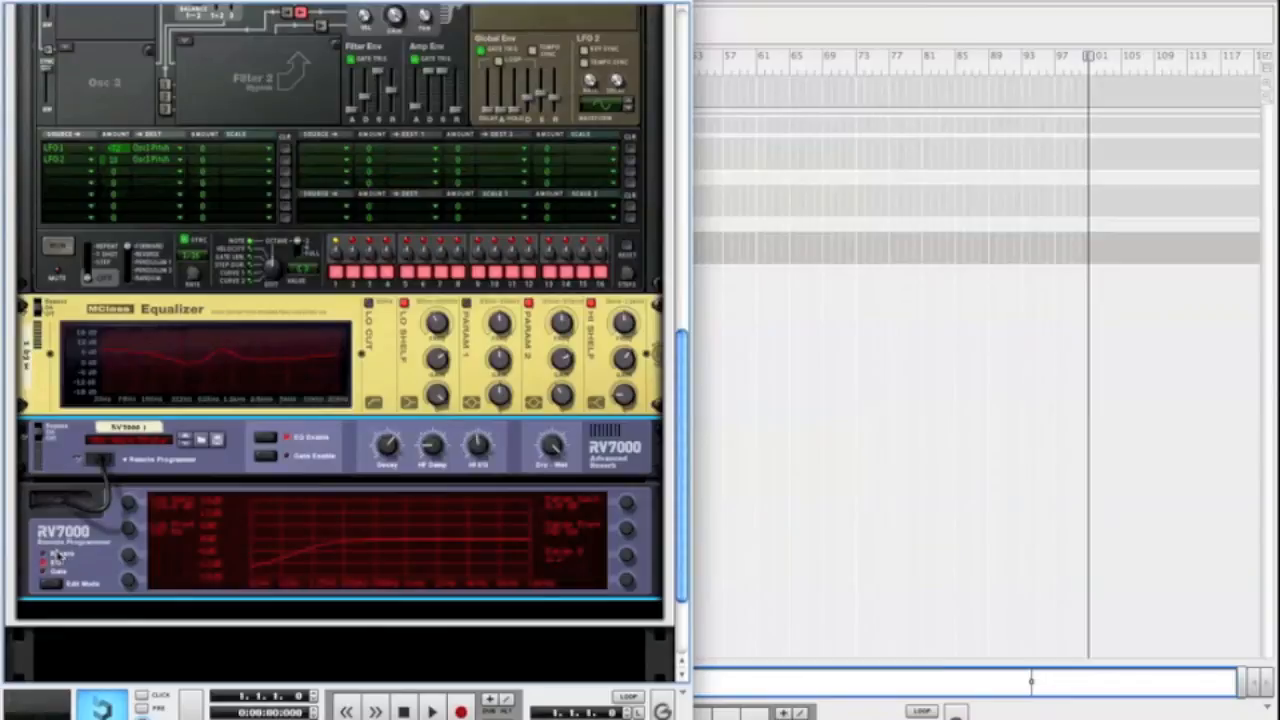
{"action": "left_click", "coordinate": [57, 555]}
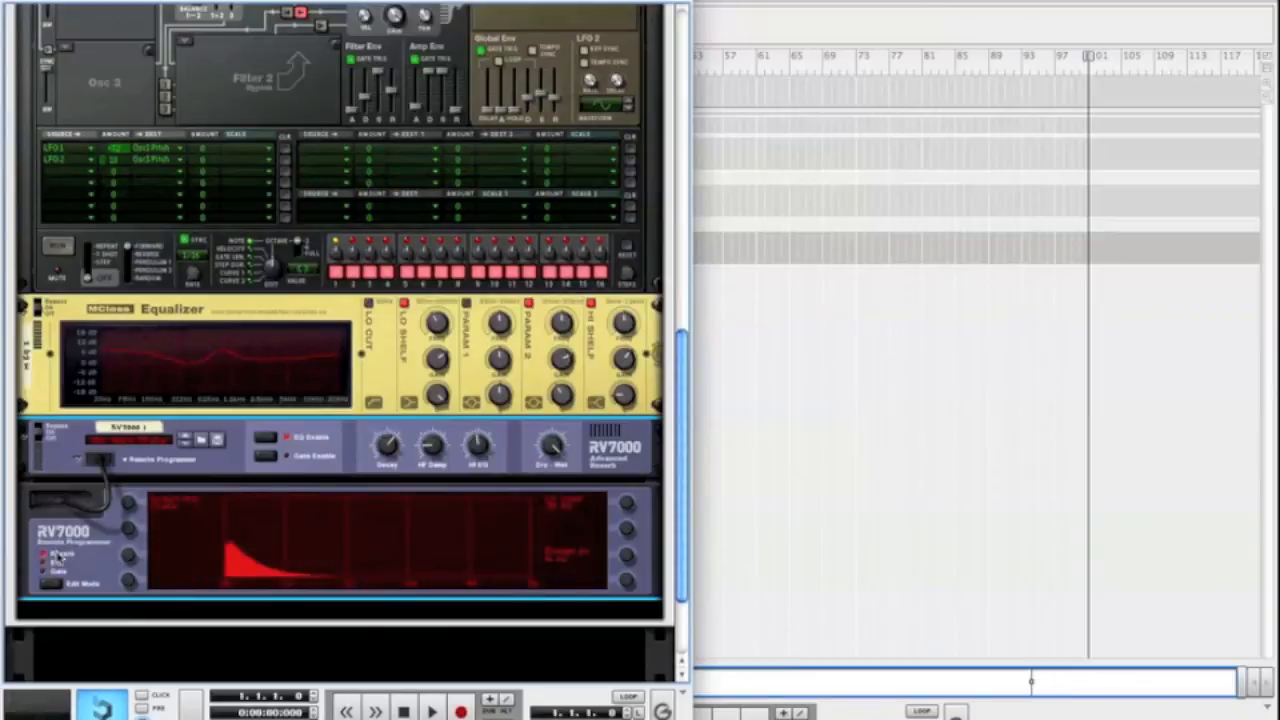
Lower the RV7000's Decay and Dry-Wet amounts and fold the reverb device
{"action": "left_click_drag", "start_coordinate": [388, 442], "coordinate": [388, 449]}
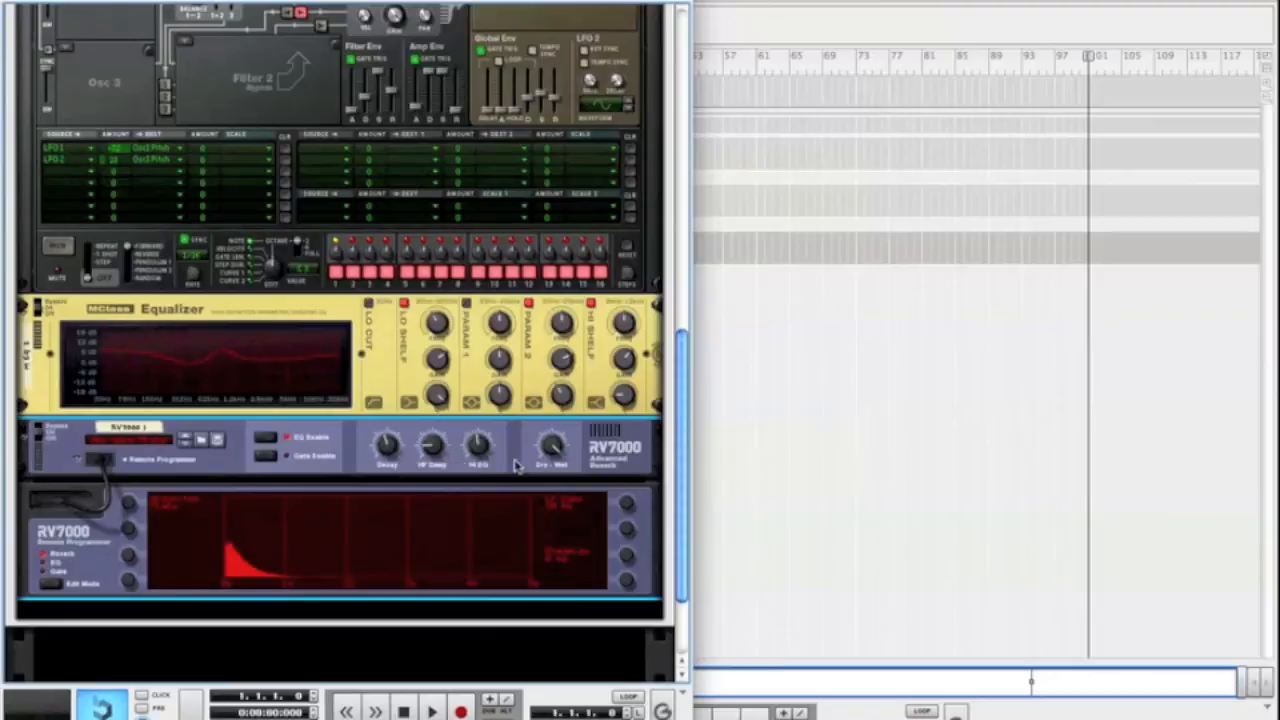
{"action": "left_click_drag", "start_coordinate": [554, 448], "coordinate": [558, 507]}
{"action": "left_click", "coordinate": [28, 436]}
Add a UN-16 Unison below the RV7000 and reduce its Dry/Wet amount
{"action": "right_click", "coordinate": [82, 466]}
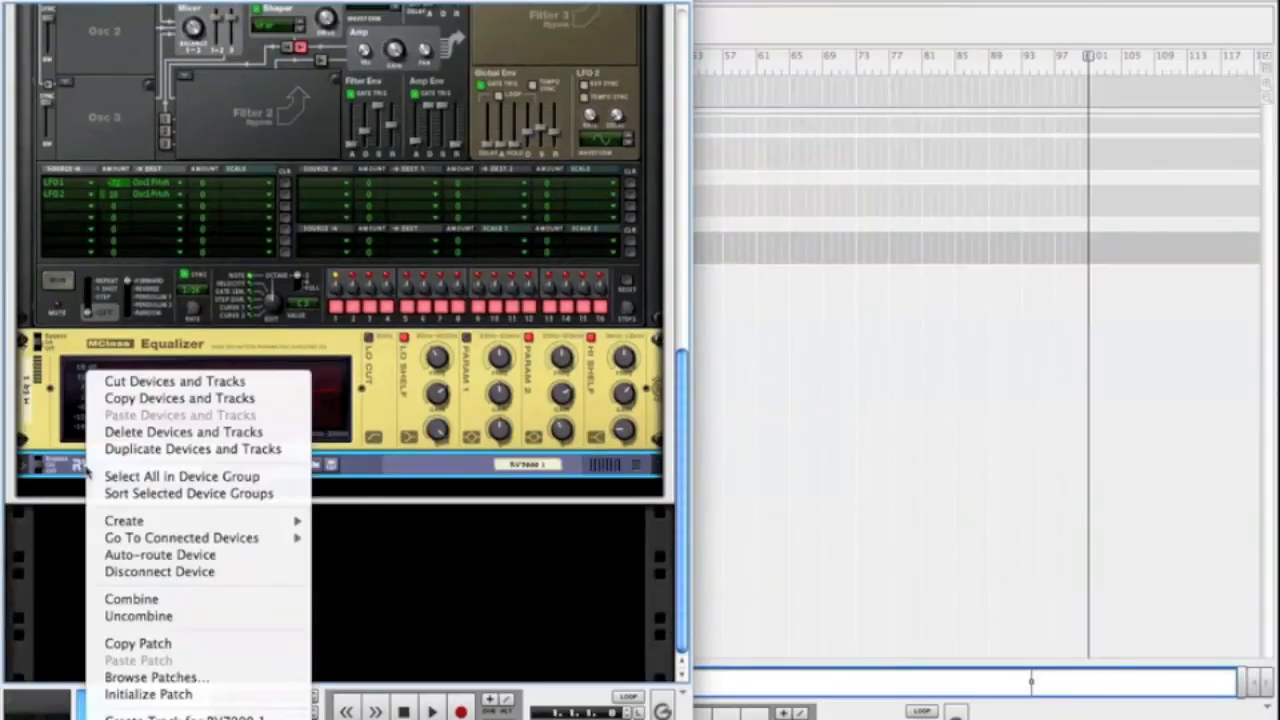
{"action": "mouse_move", "coordinate": [155, 524]}
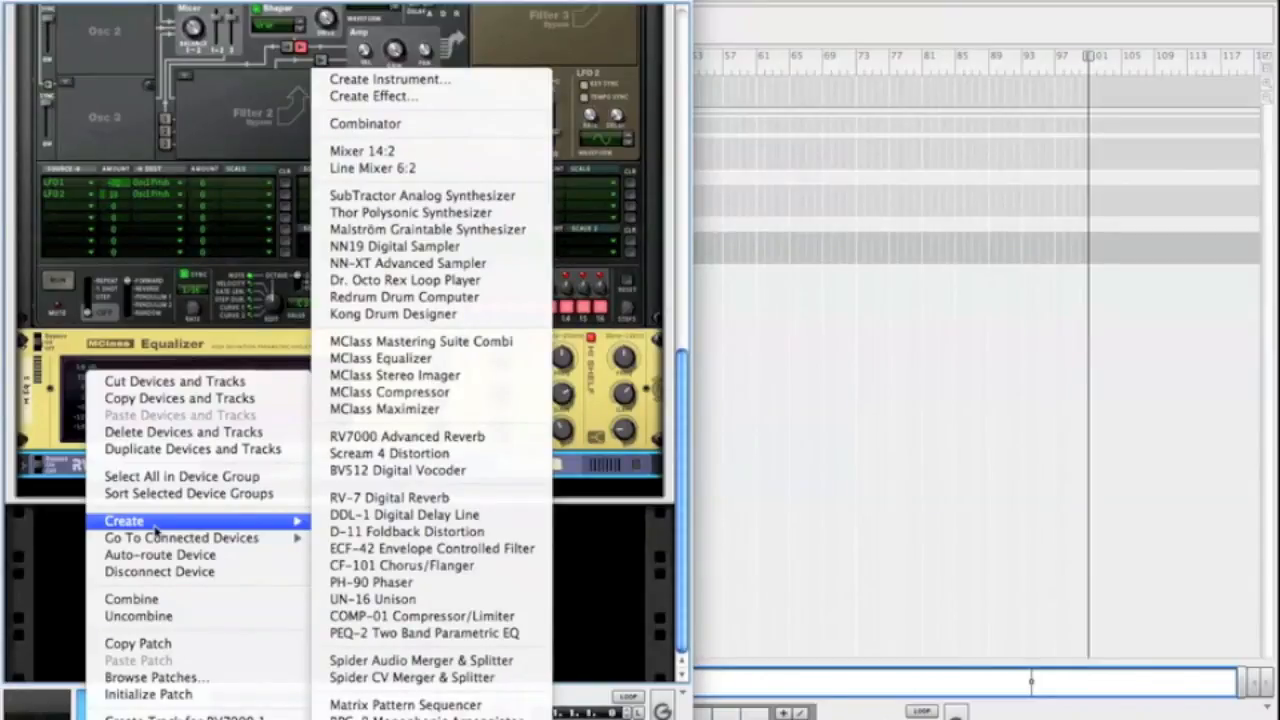
{"action": "left_click", "coordinate": [376, 599]}
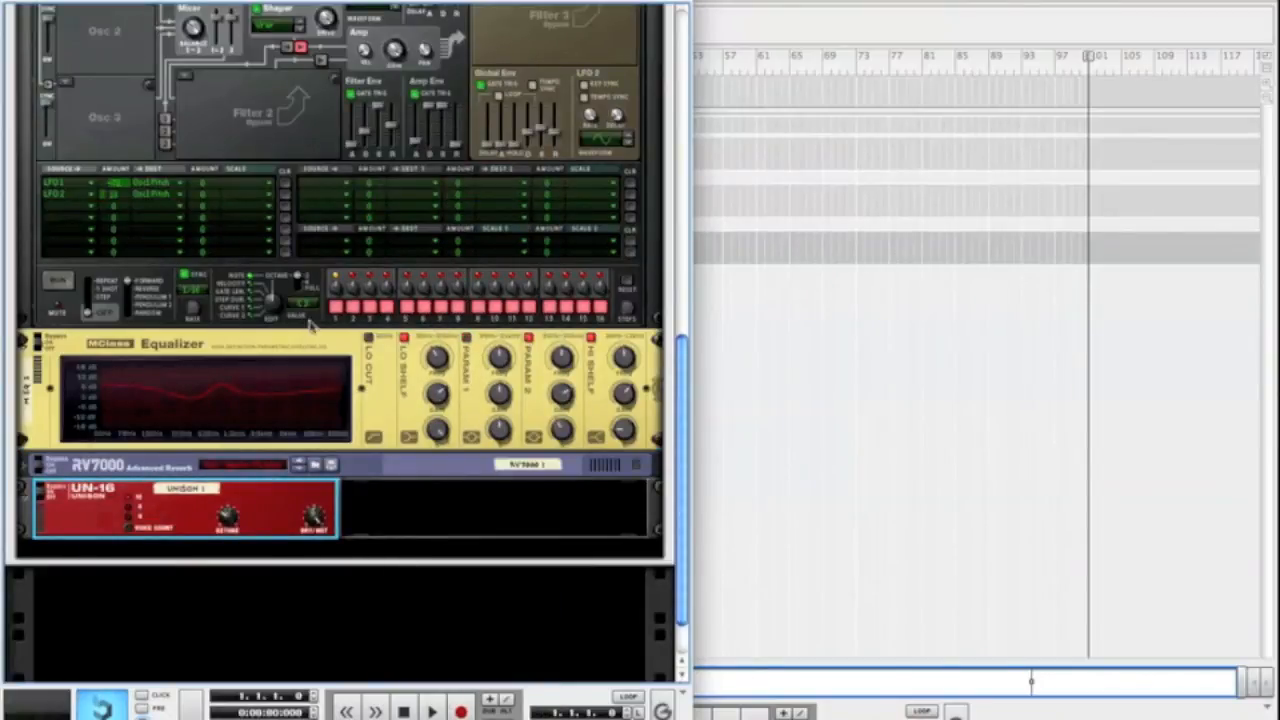
{"action": "right_click", "coordinate": [435, 470]}
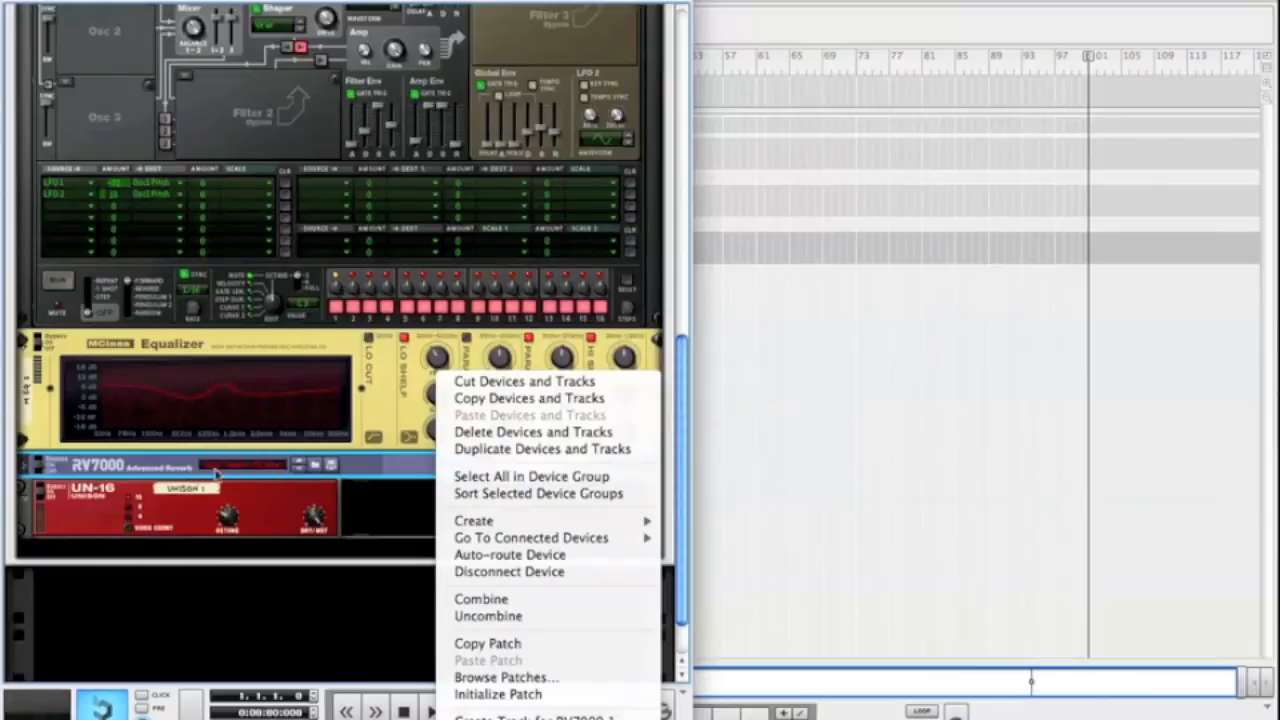
{"action": "left_click", "coordinate": [383, 516]}
{"action": "left_click", "coordinate": [228, 526]}
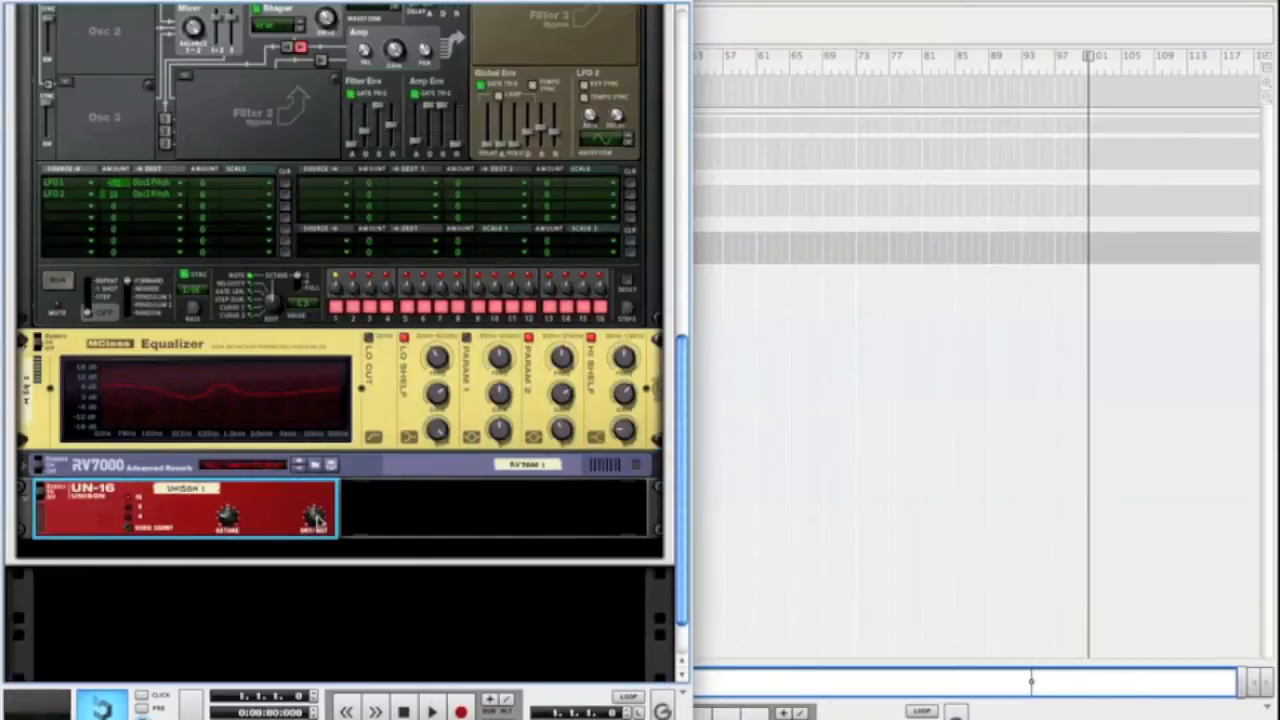
{"action": "left_click_drag", "start_coordinate": [317, 519], "coordinate": [317, 571]}
Add an MClass Stereo Imager below the UN-16 Unison and adjust its crossover and Hi Band width
{"action": "right_click", "coordinate": [104, 528]}
{"action": "mouse_move", "coordinate": [160, 598]}
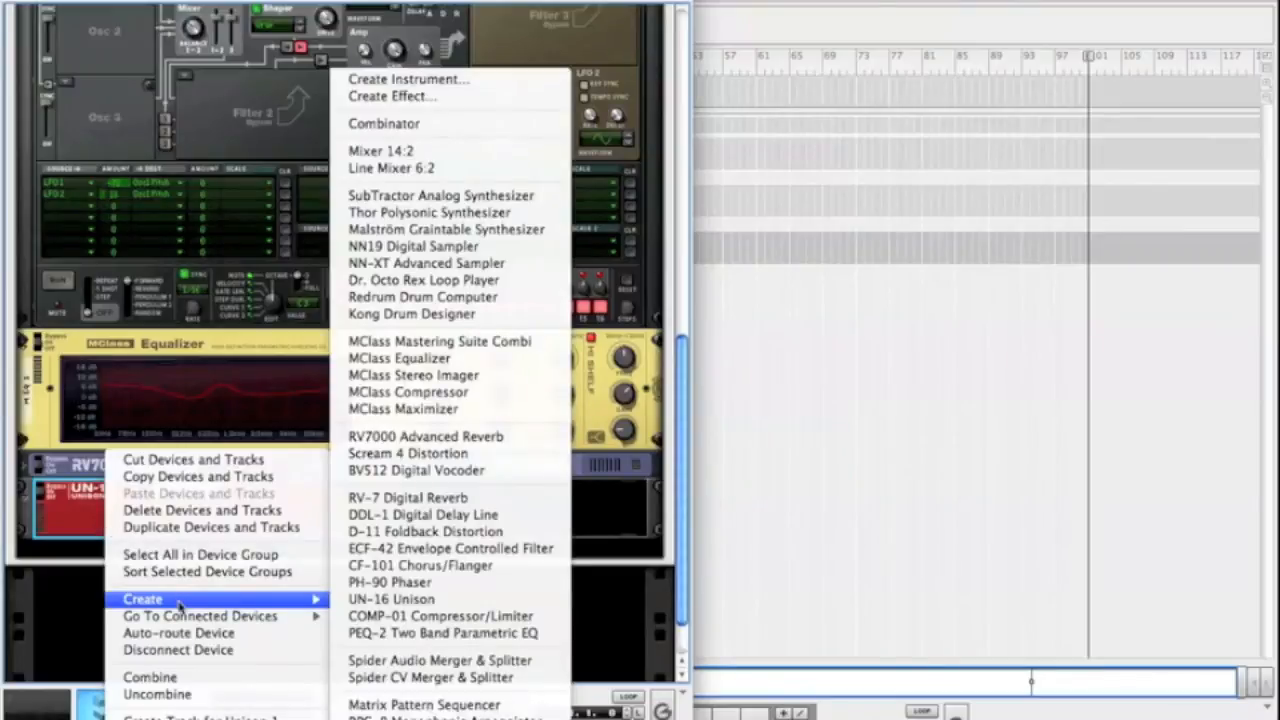
{"action": "left_click", "coordinate": [472, 375]}
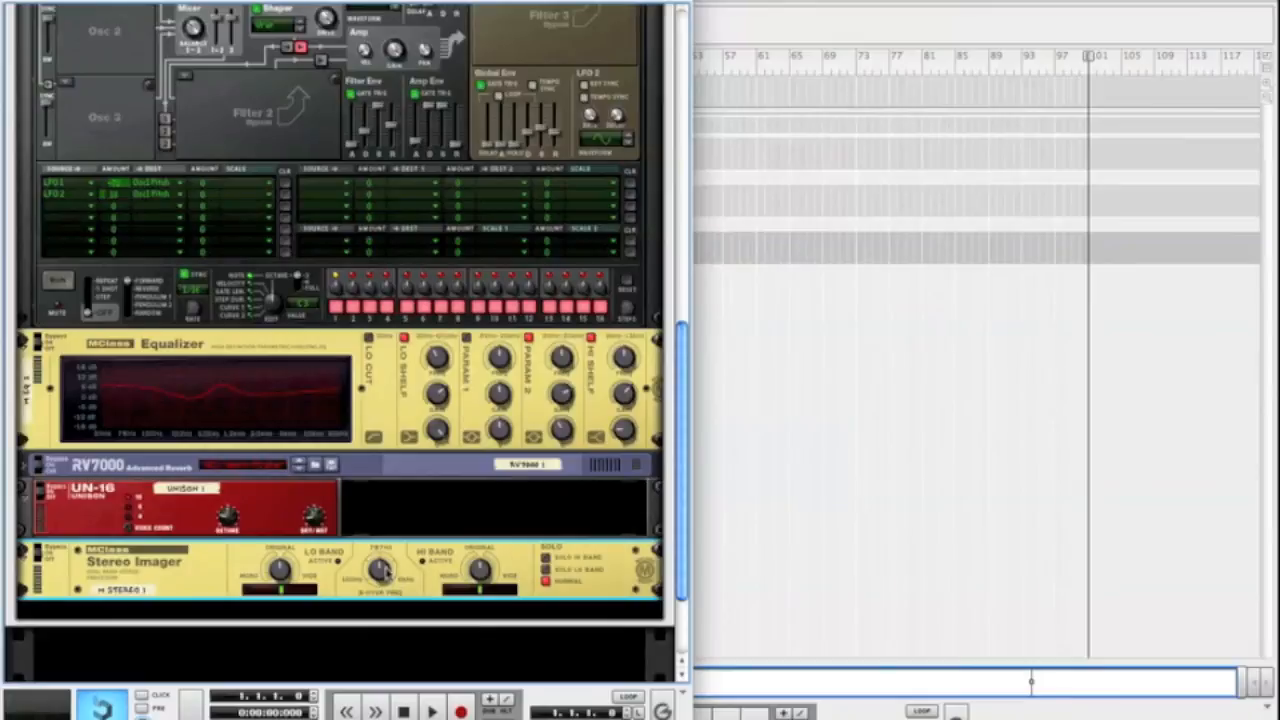
{"action": "mouse_move", "coordinate": [385, 570]}
{"action": "scroll", "coordinate": [279, 247], "scroll_direction": "up", "scroll_amount": 4}
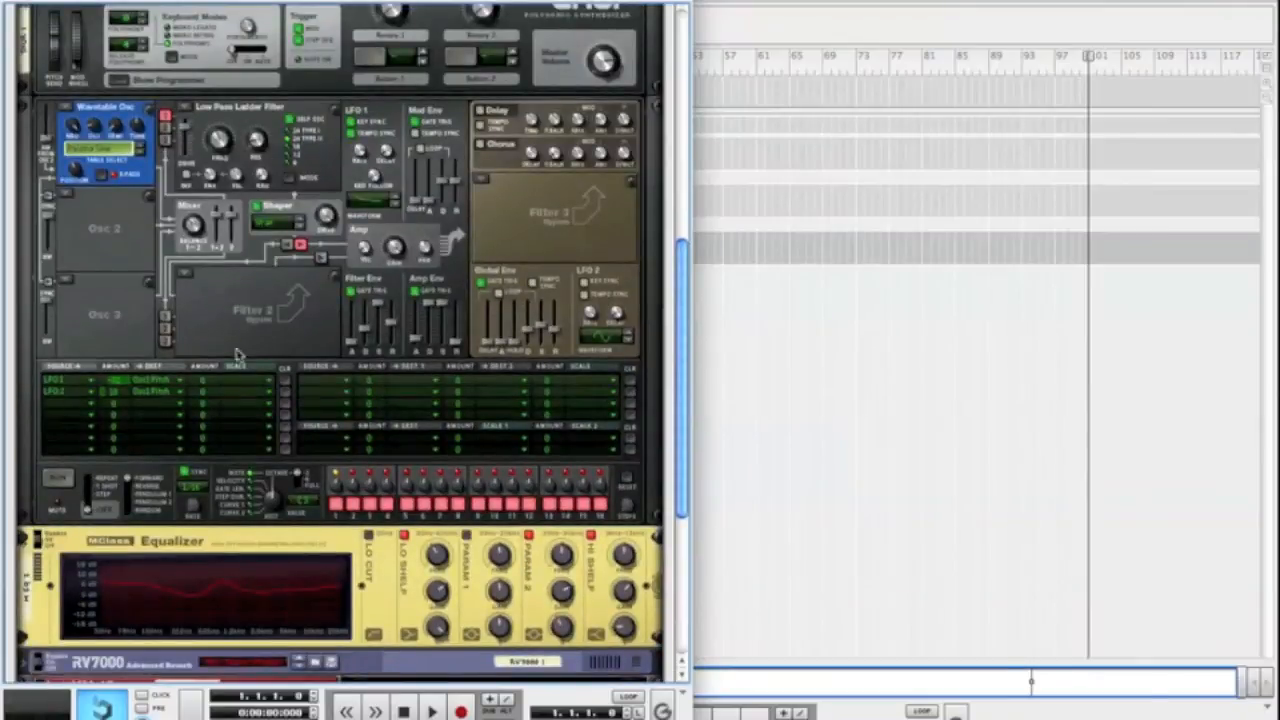
{"action": "scroll", "coordinate": [322, 162], "scroll_direction": "down", "scroll_amount": 2}
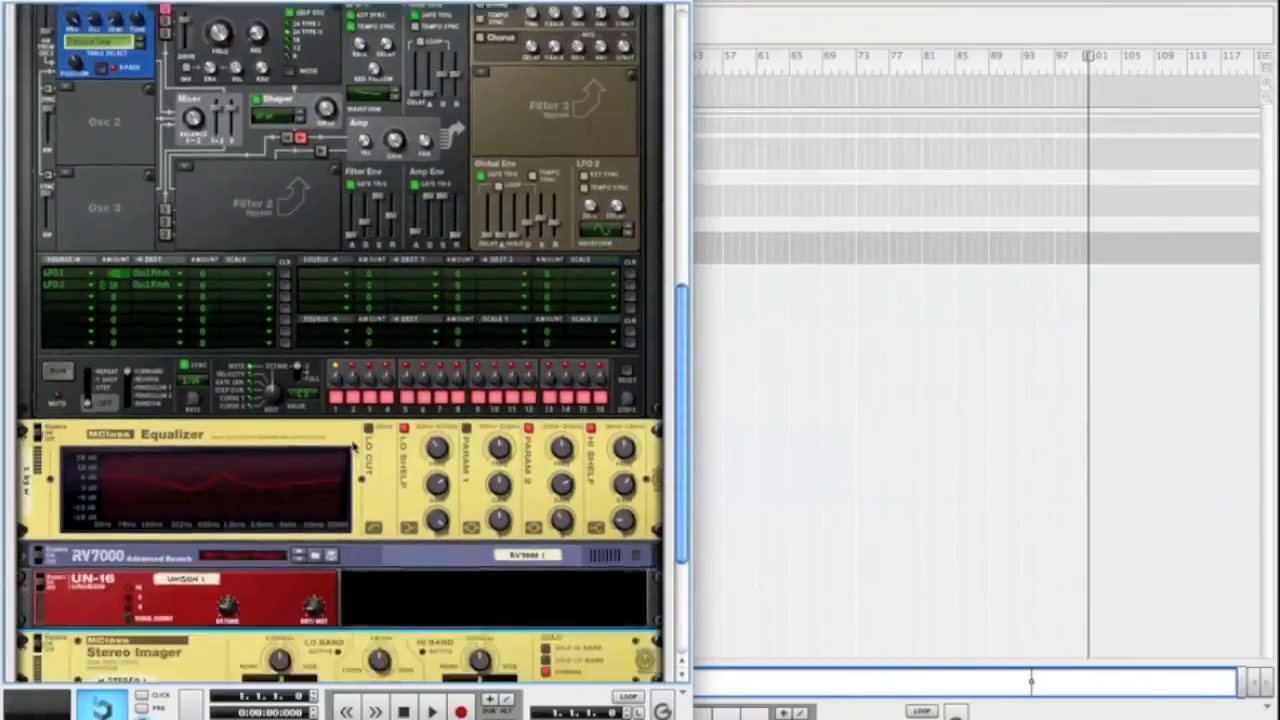
{"action": "scroll", "coordinate": [410, 245], "scroll_direction": "down", "scroll_amount": 4}
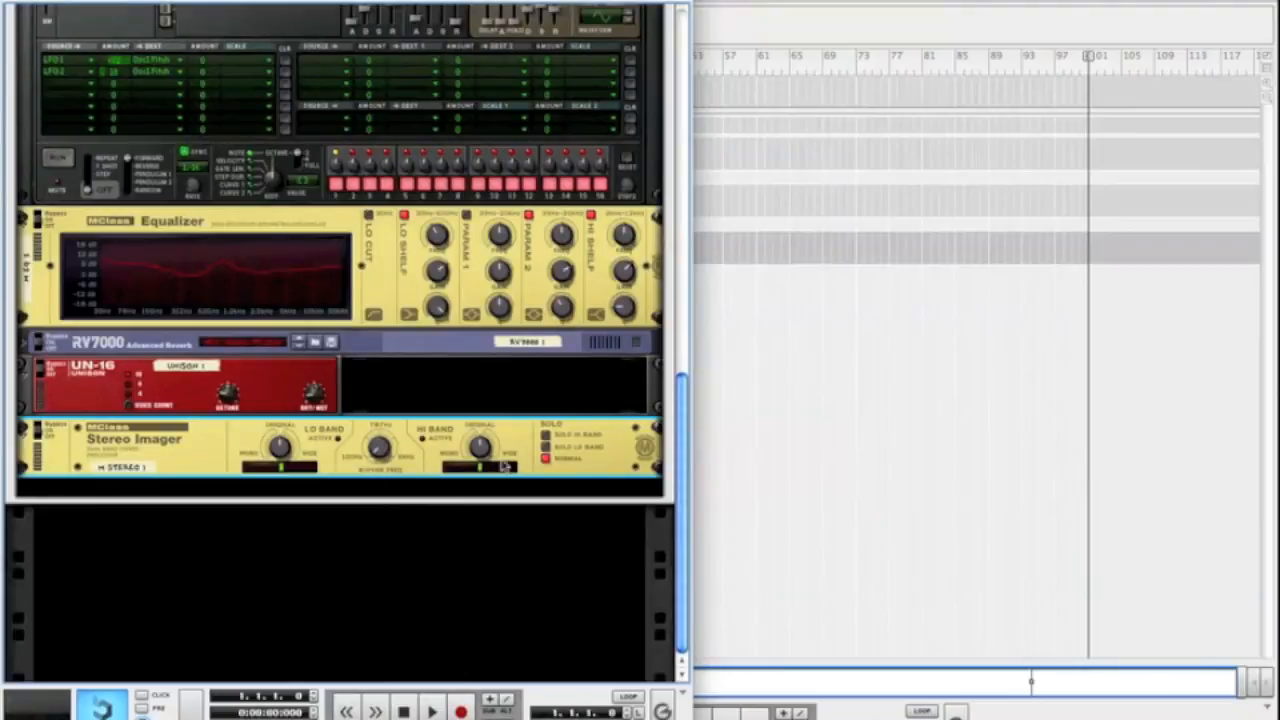
{"action": "mouse_move", "coordinate": [482, 448]}
Add an MClass Compressor below the Stereo Imager
{"action": "right_click", "coordinate": [200, 466]}
{"action": "mouse_move", "coordinate": [276, 606]}
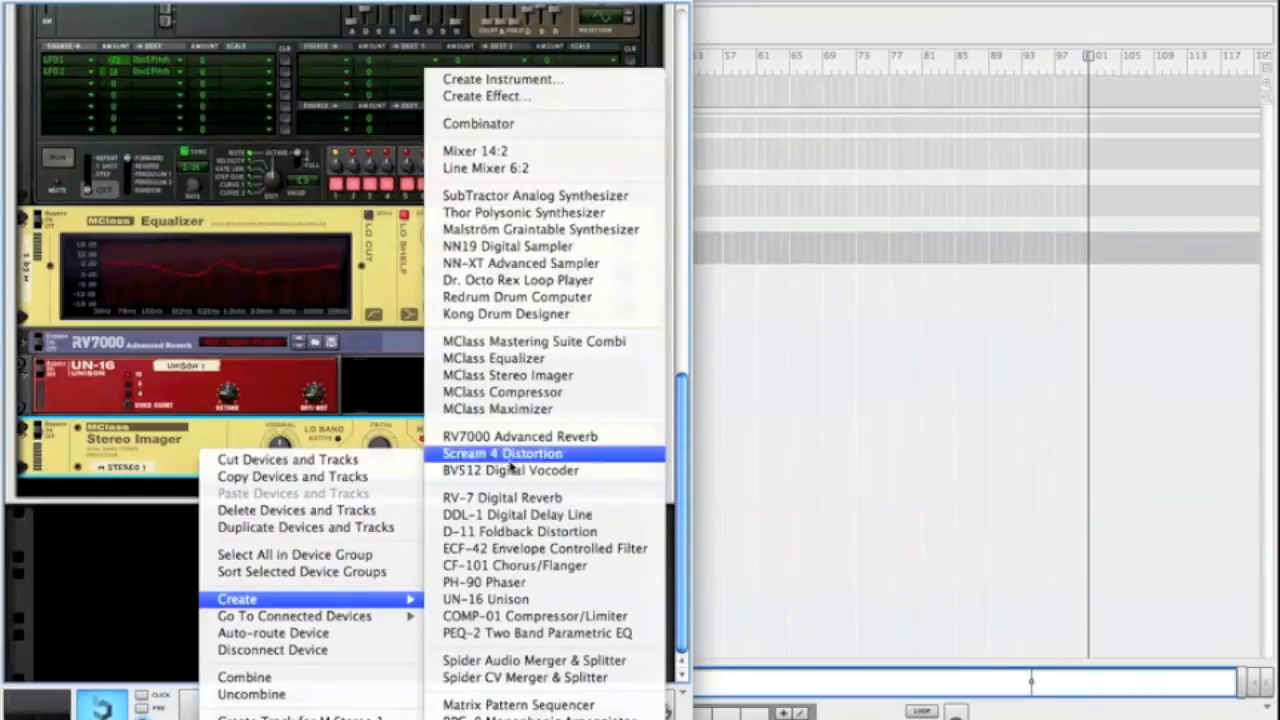
{"action": "left_click", "coordinate": [500, 392]}
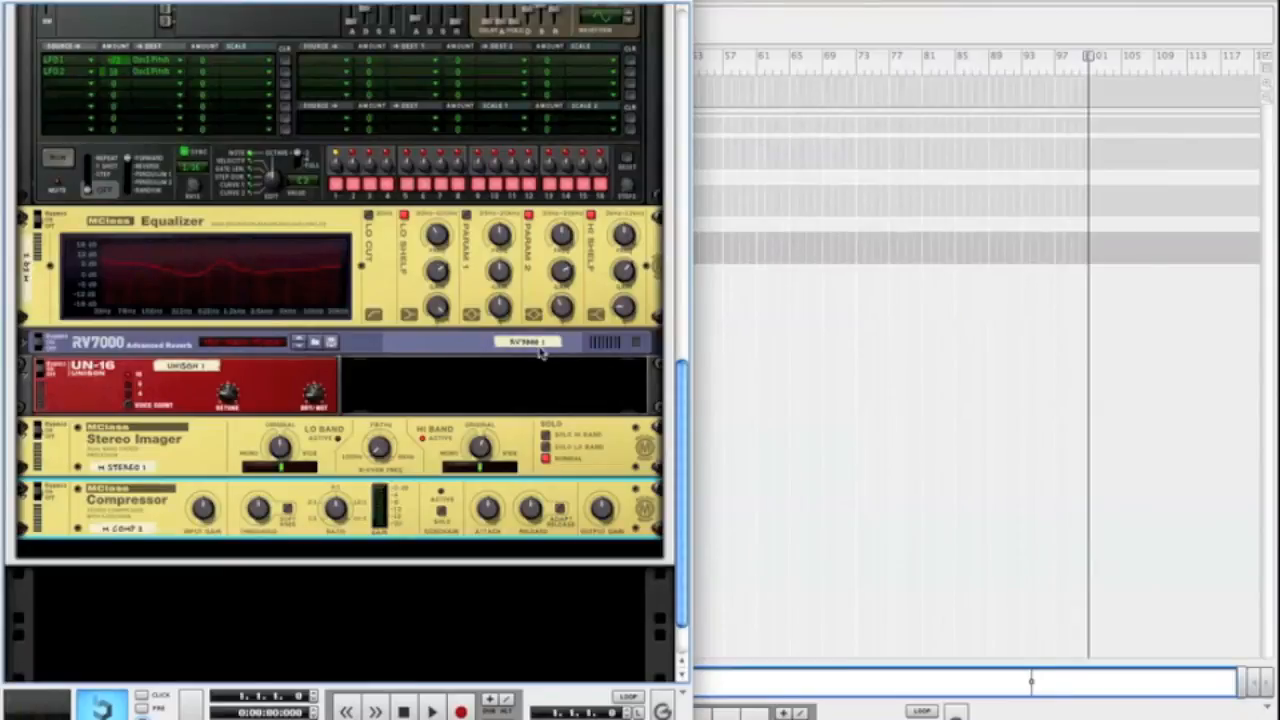
Set the compressor's Output Gain to 1.1 dB, Ratio to 2.23:1, Threshold to -12.2 dB and Input Gain to 2.2 dB
{"action": "mouse_move", "coordinate": [603, 510]}
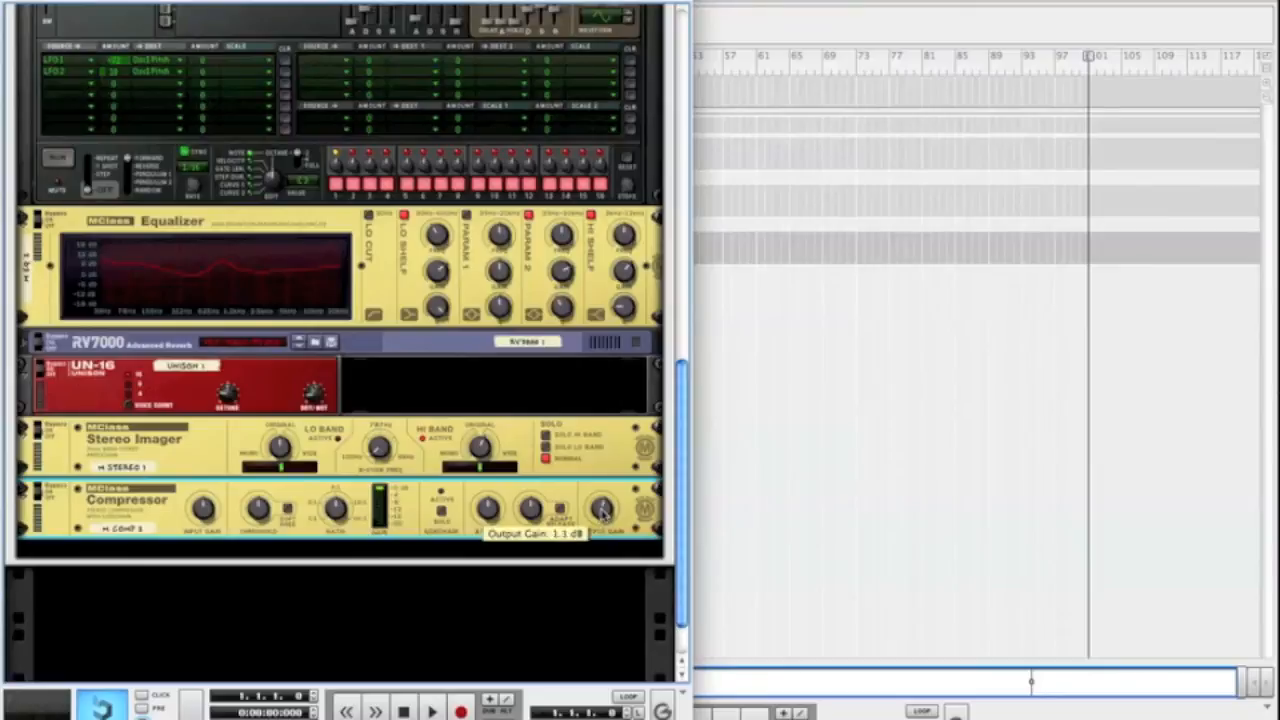
{"action": "mouse_move", "coordinate": [489, 511]}
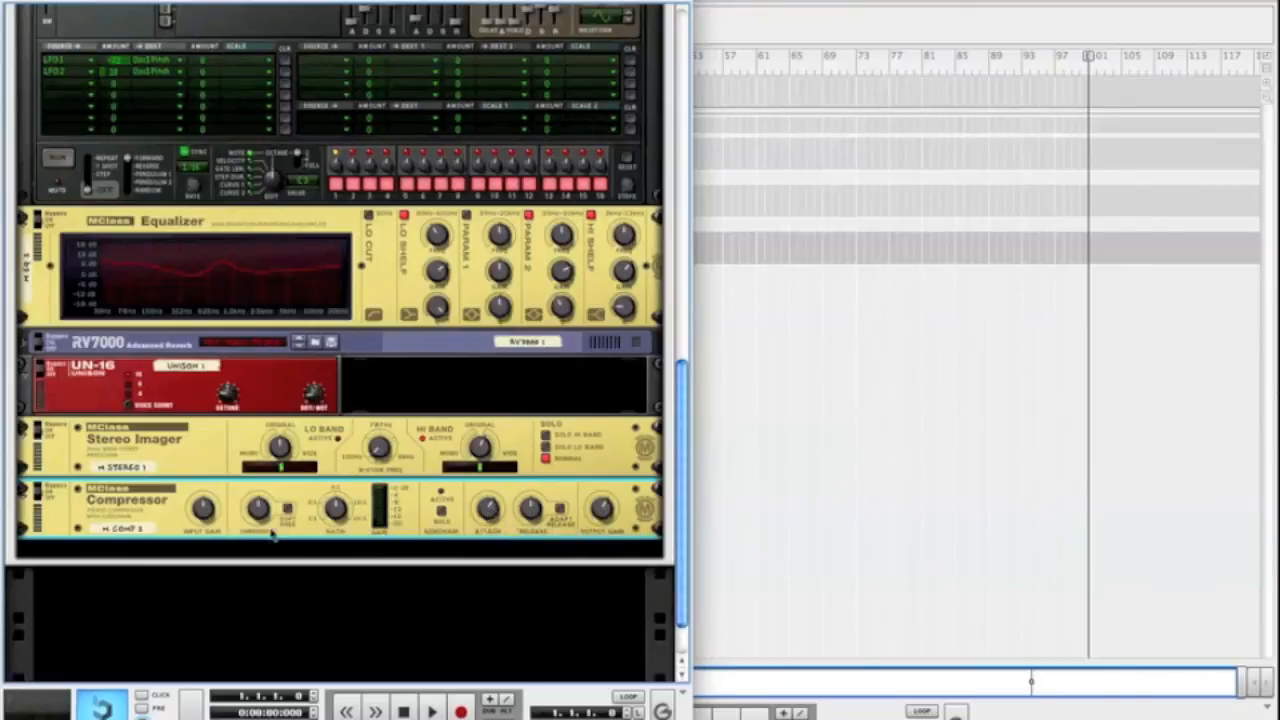
{"action": "mouse_move", "coordinate": [337, 510]}
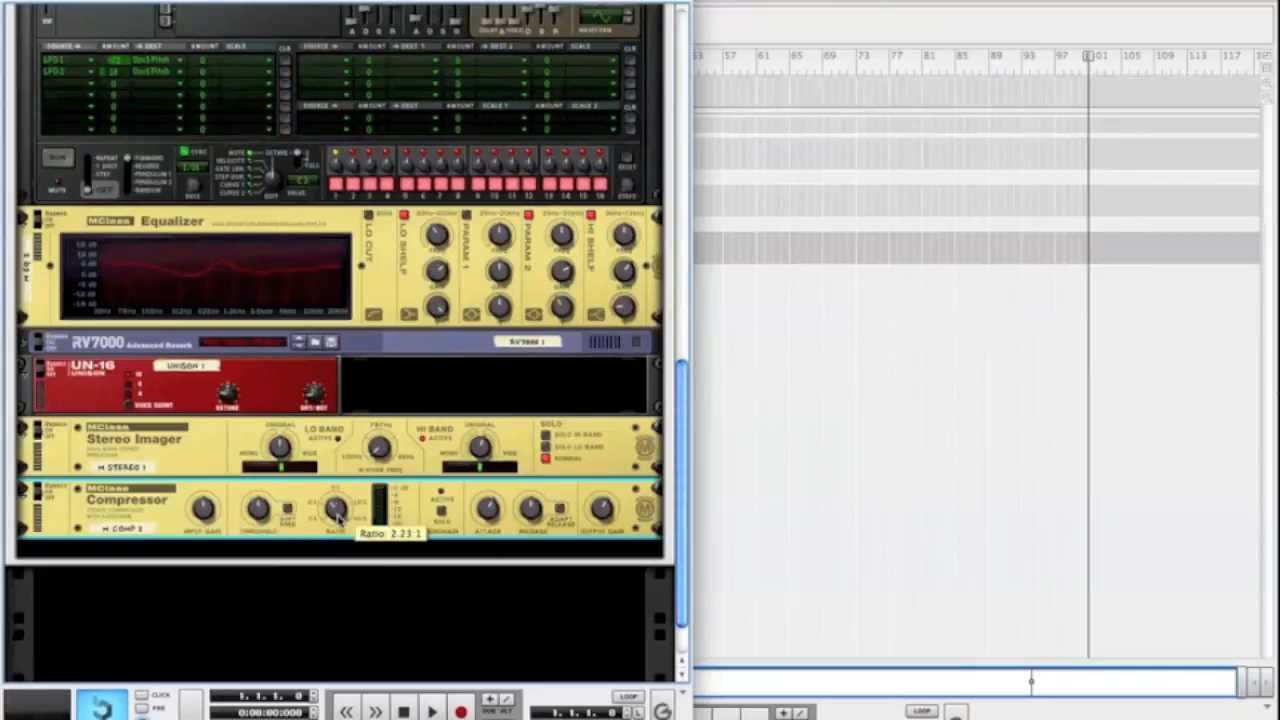
{"action": "mouse_move", "coordinate": [258, 511]}
{"action": "left_click_drag", "start_coordinate": [258, 511], "coordinate": [258, 510]}
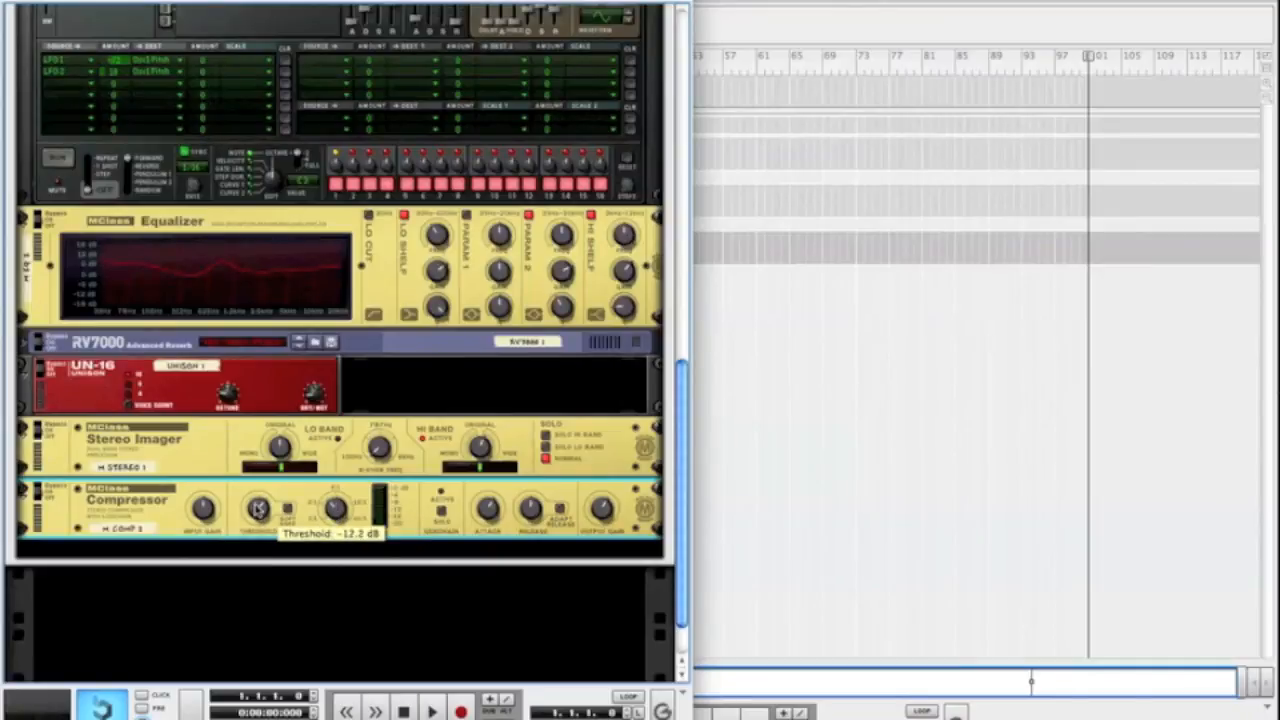
{"action": "mouse_move", "coordinate": [204, 511]}
{"action": "left_click_drag", "start_coordinate": [206, 511], "coordinate": [206, 510]}
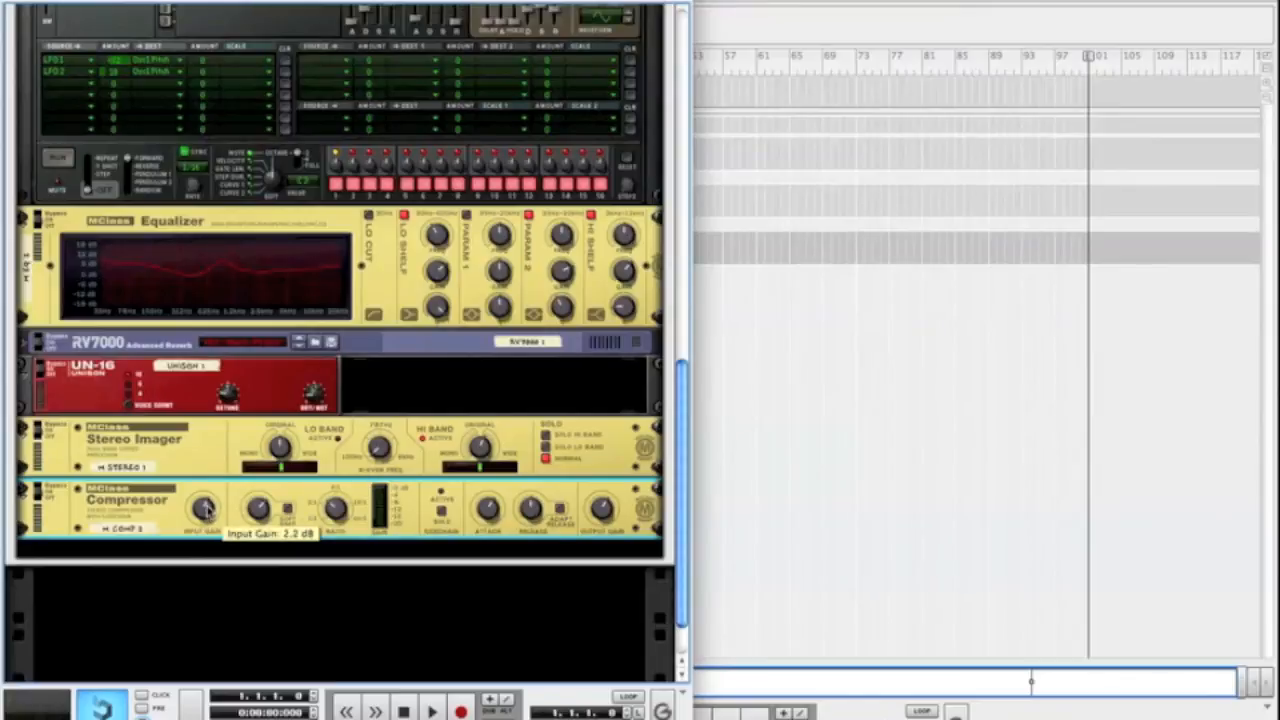
Audition the patch by playing the song from the start twice, and review the Thor and its effects chain
{"action": "scroll", "coordinate": [306, 508], "scroll_direction": "up", "scroll_amount": 10}
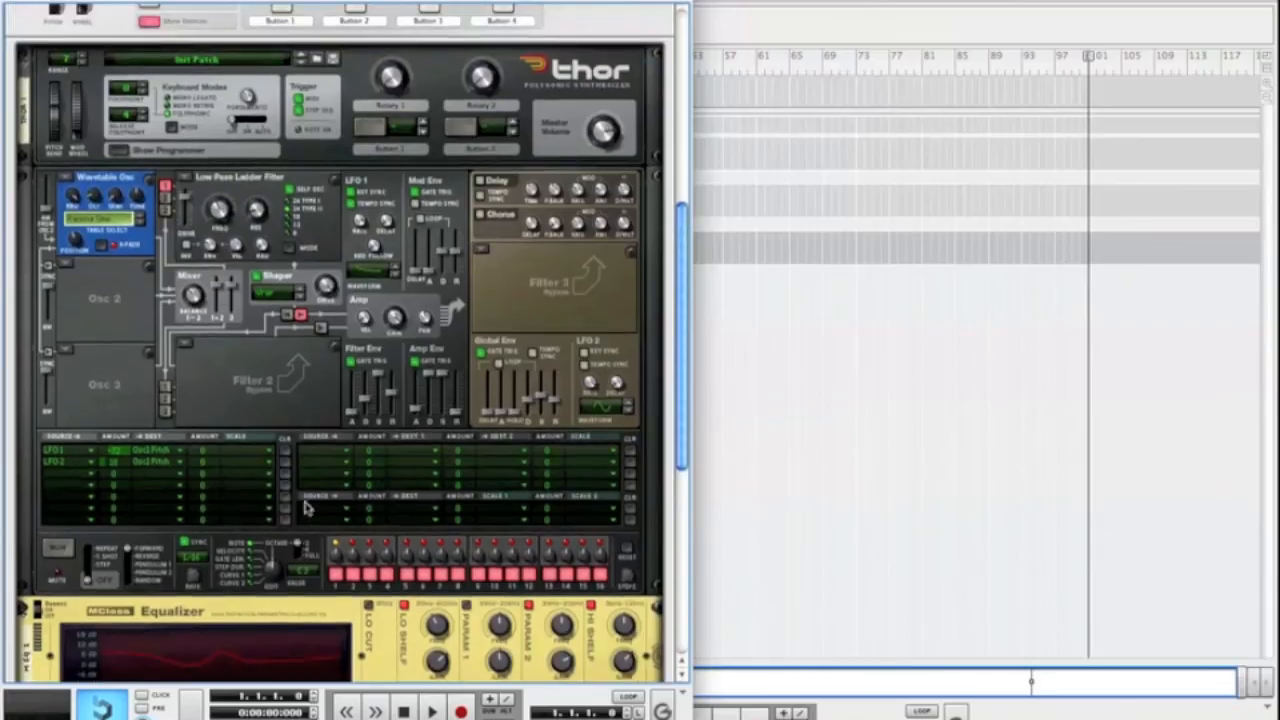
{"action": "key", "text": "space"}
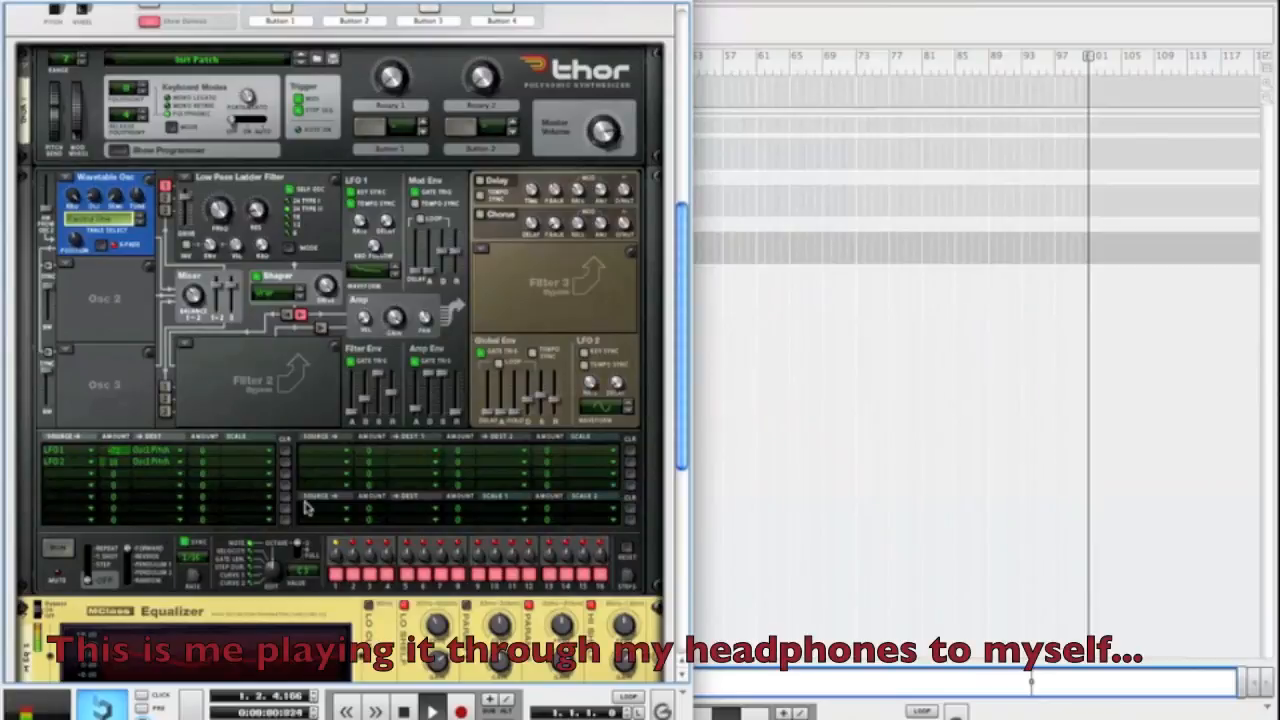
{"action": "key", "text": "space"}
{"action": "key", "text": "shift+Return"}
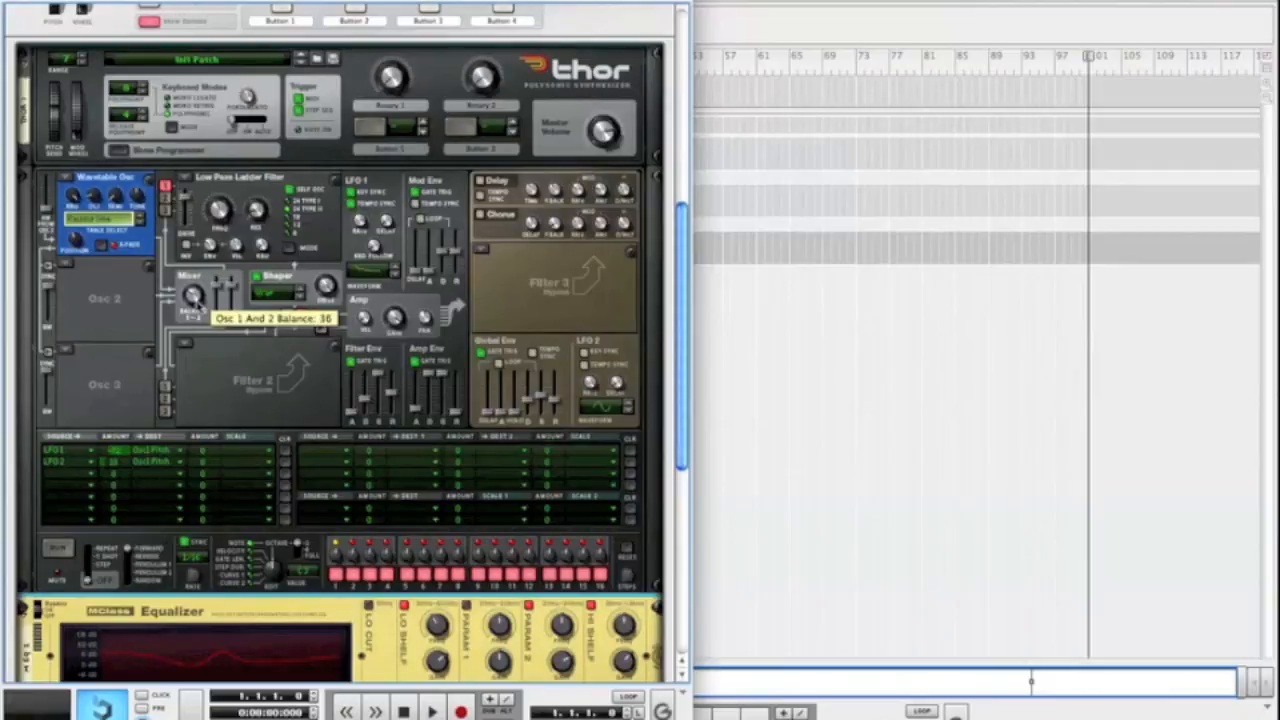
{"action": "left_click", "coordinate": [194, 298], "text": "super"}
{"action": "key", "text": "space"}
{"action": "key", "text": "space"}
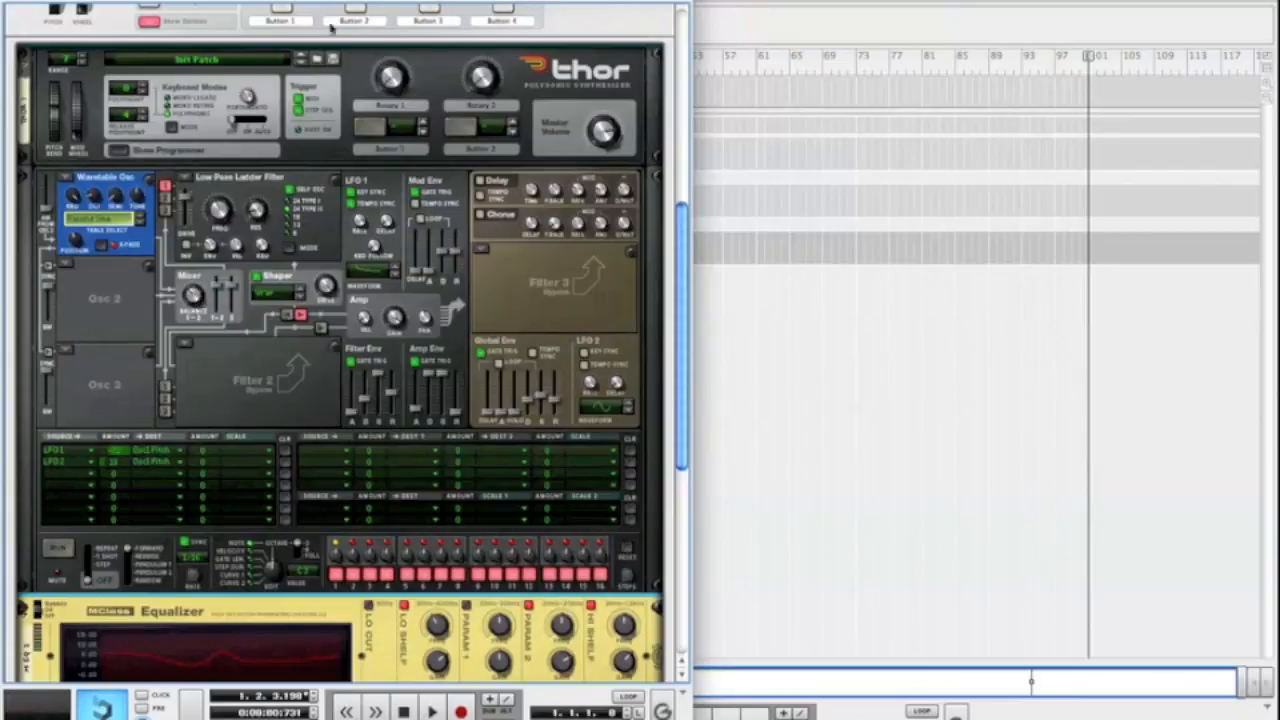
{"action": "scroll", "coordinate": [208, 275], "scroll_direction": "down", "scroll_amount": 10}
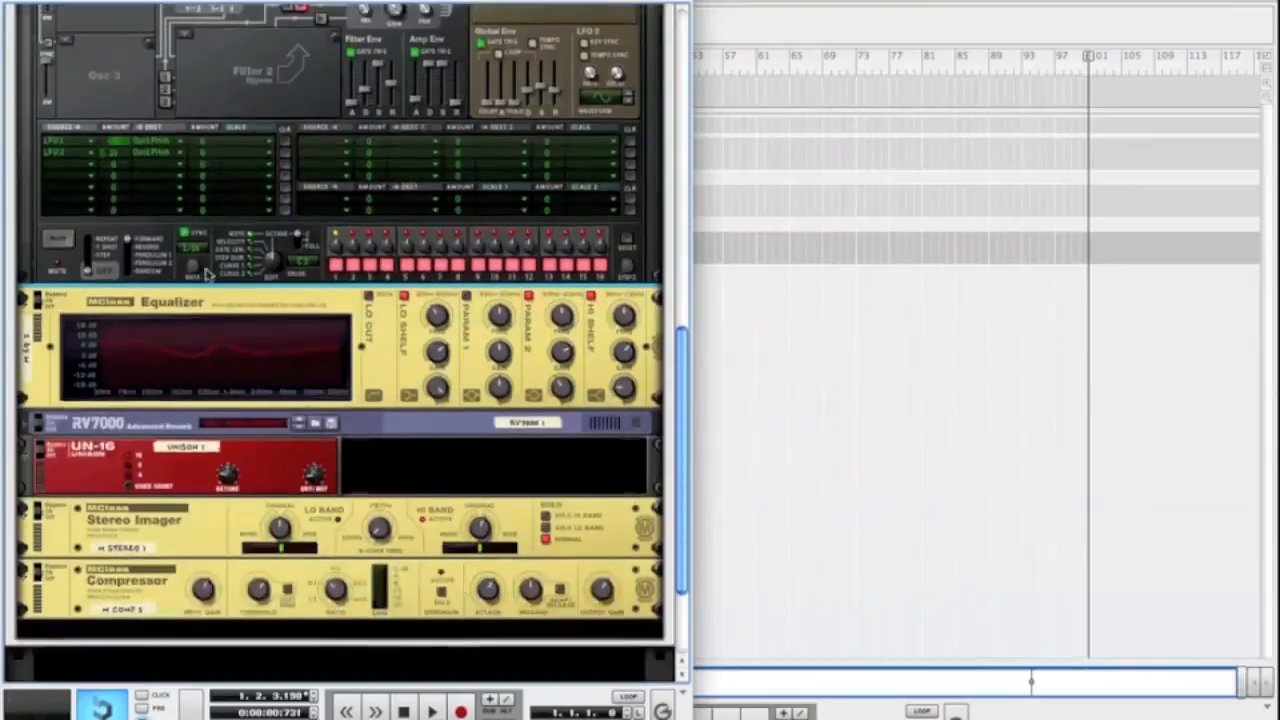
{"action": "scroll", "coordinate": [208, 275], "scroll_direction": "up", "scroll_amount": 12}
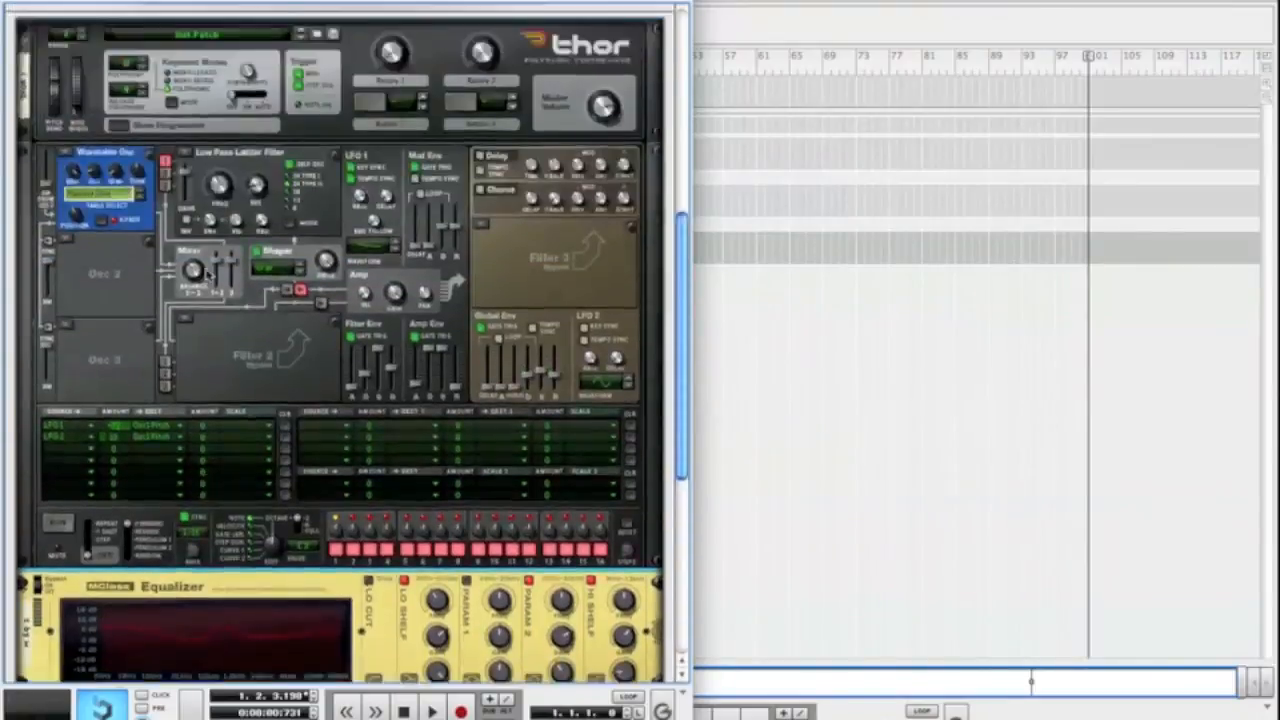